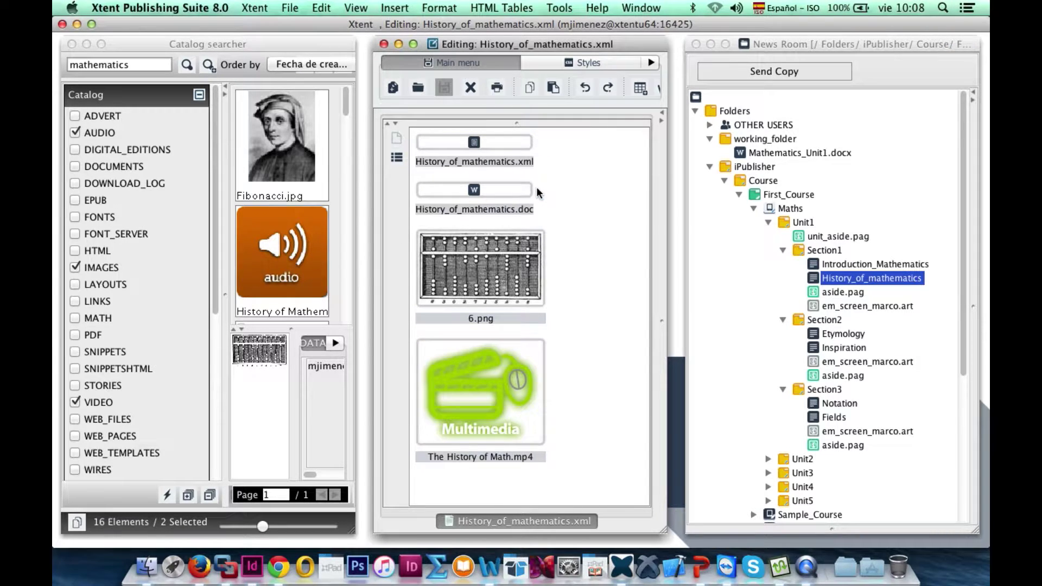
Assign the Video_Big property to the attached video The History of Math.mp4.
right_click(499, 458)
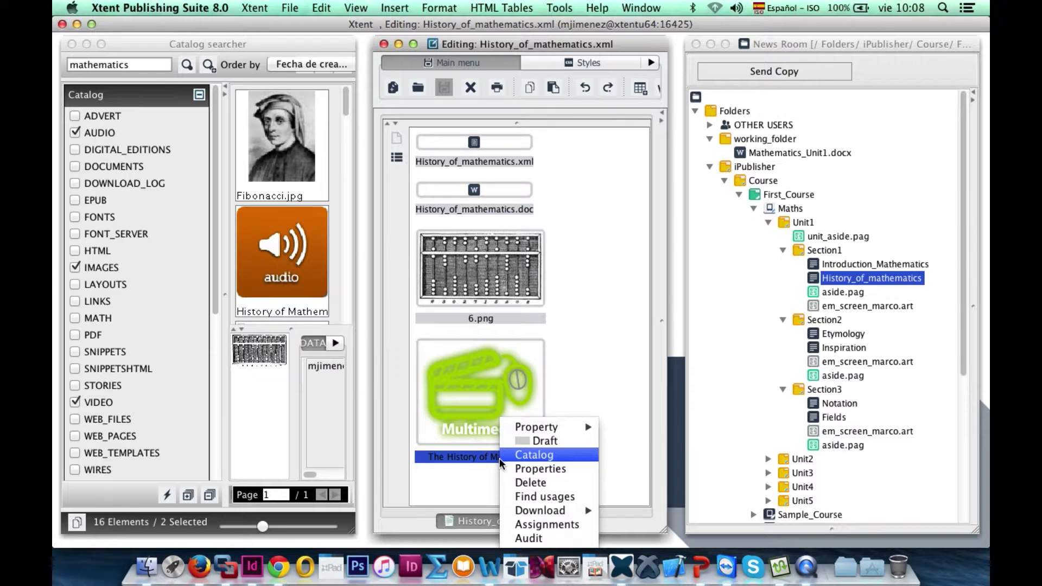
mouse_move(539, 424)
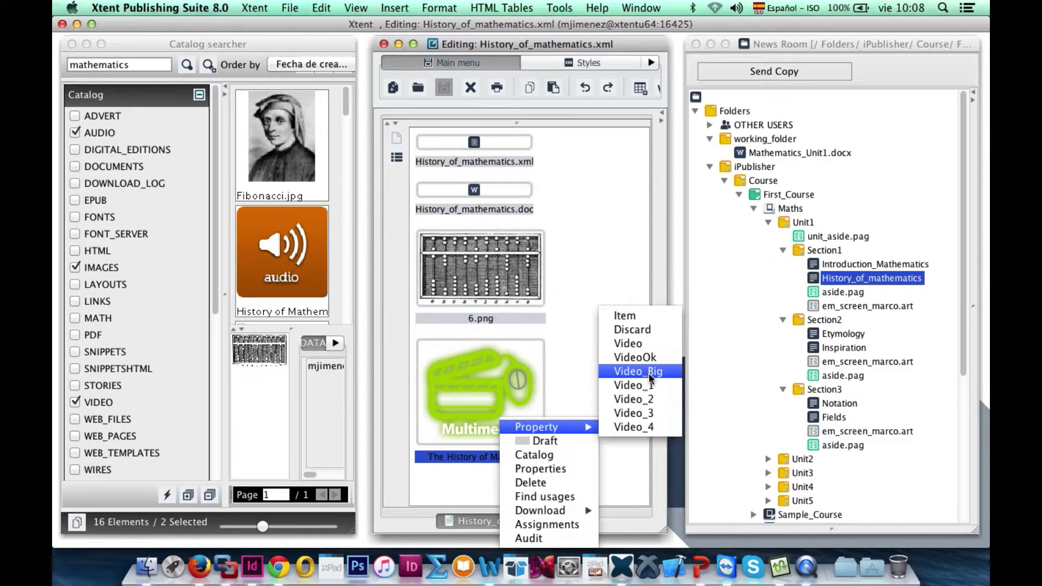
click(650, 371)
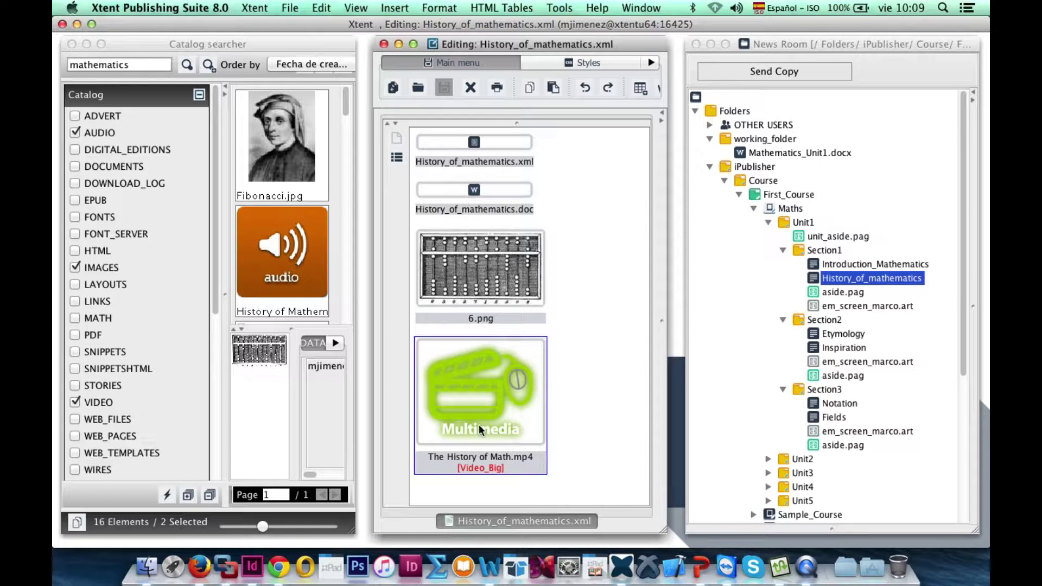
Assign the Image_Video property to the attached abacus image 6.png.
click(500, 318)
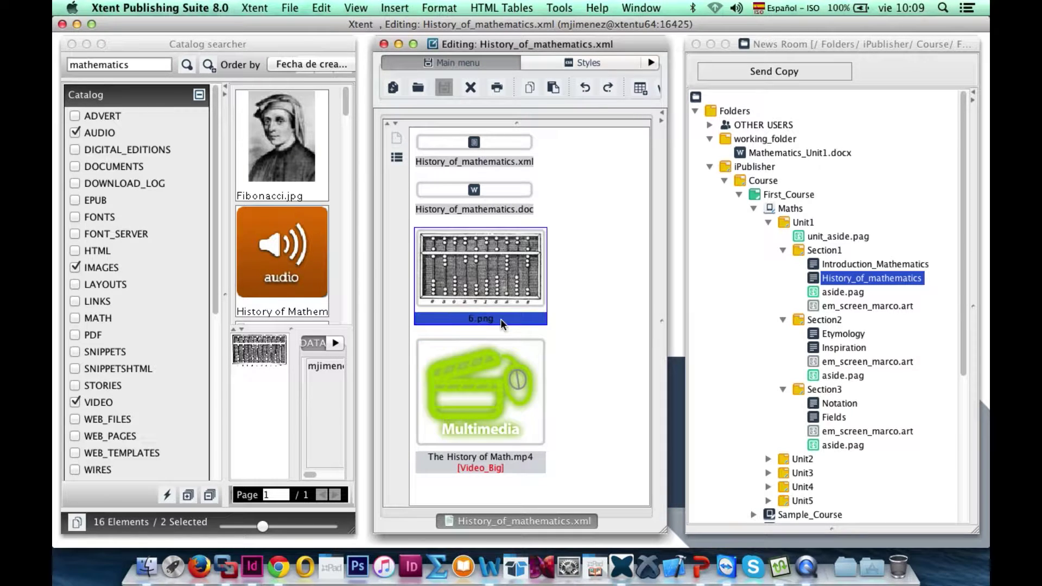
right_click(500, 318)
mouse_move(542, 331)
scroll(662, 413, down, 5)
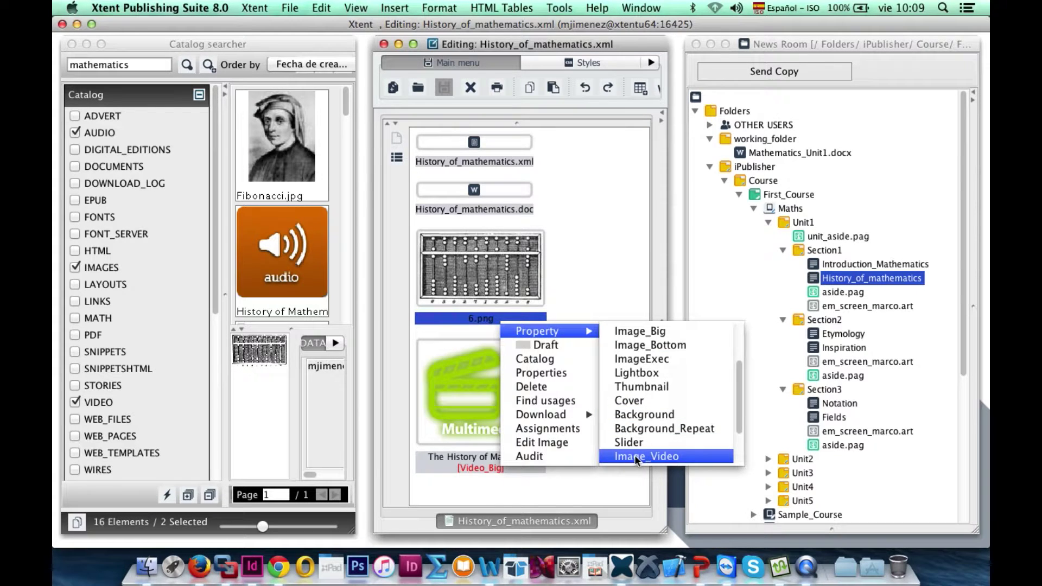
click(634, 455)
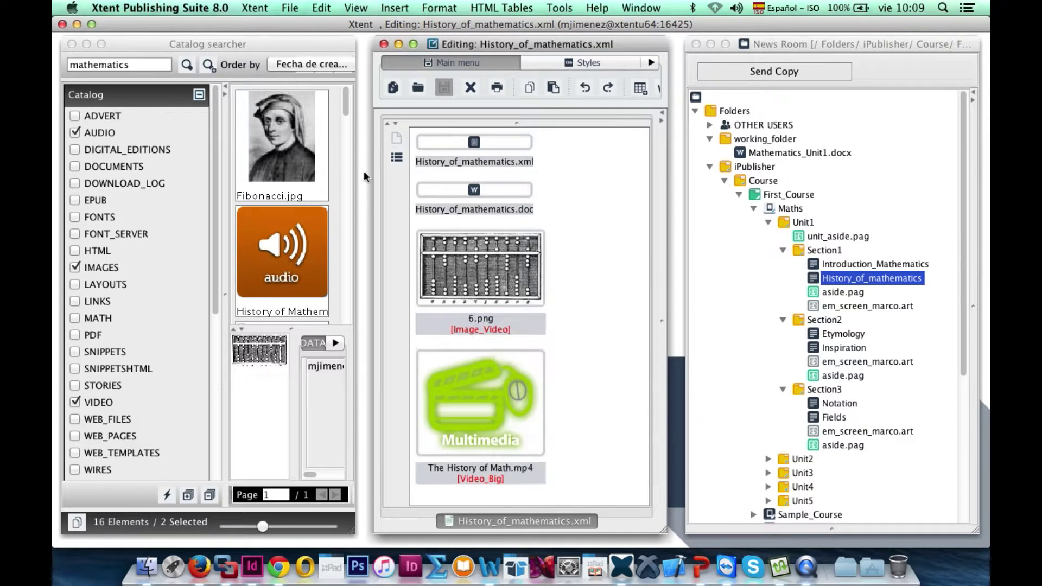
Bring the article text back into view and generate a browser preview of the History_of_mathematics.xml article.
click(396, 137)
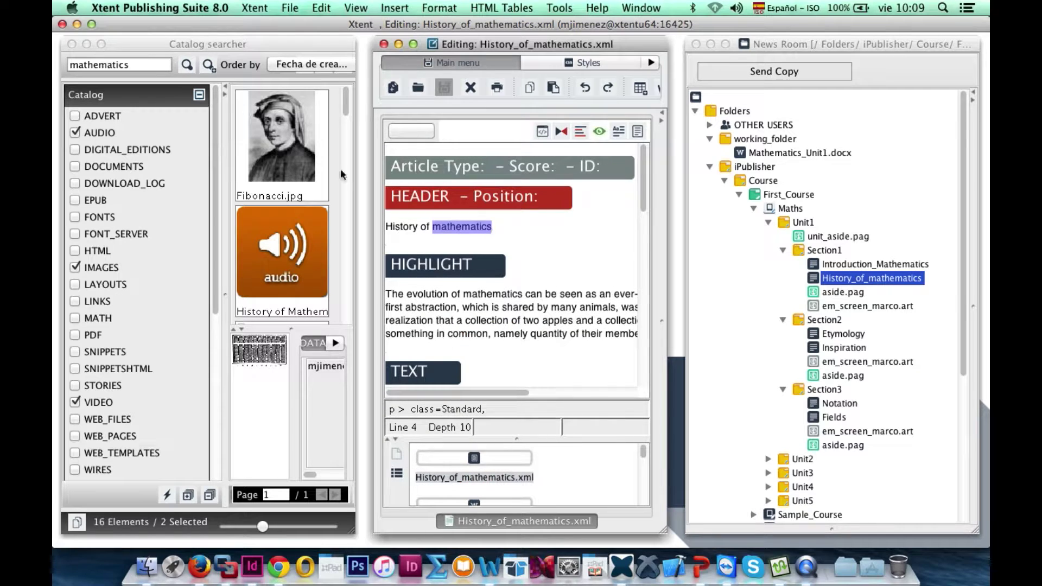
click(340, 52)
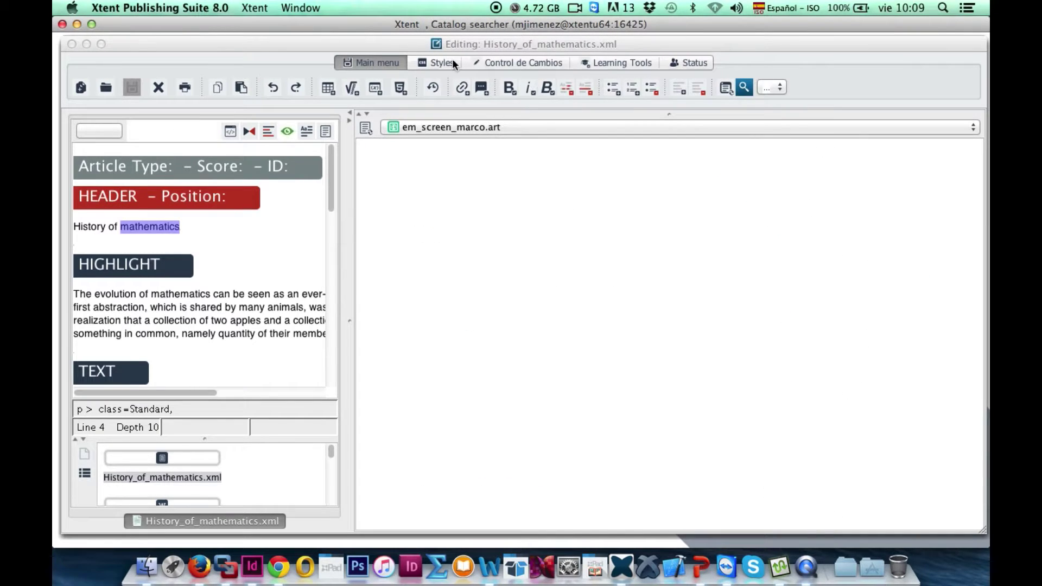
click(452, 62)
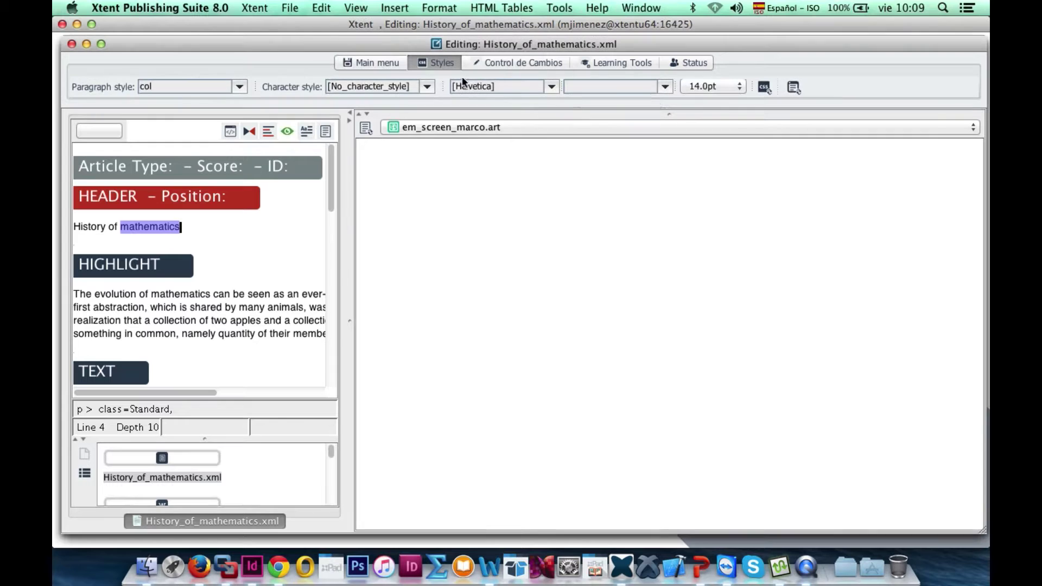
click(793, 87)
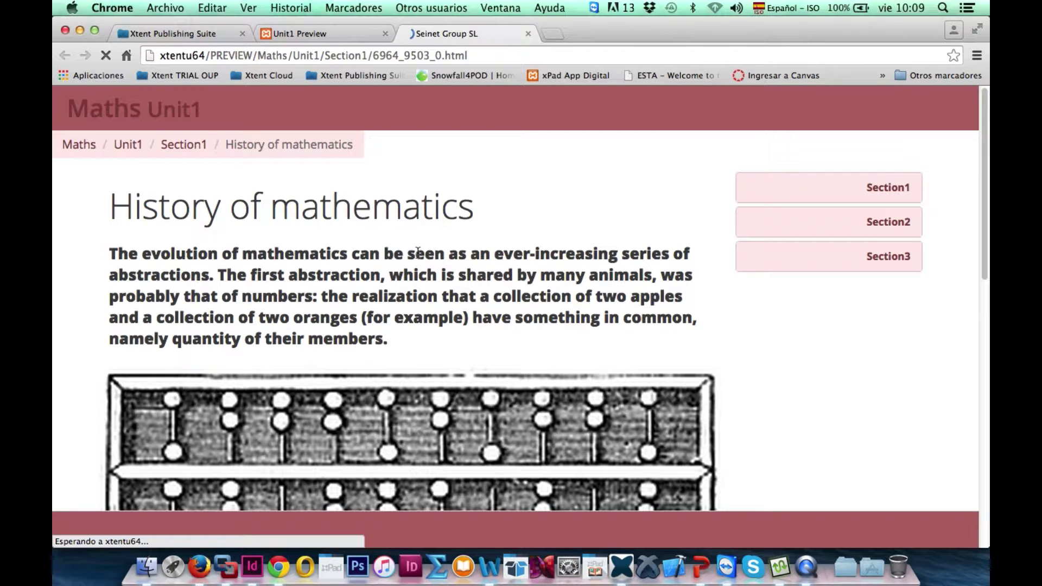
Check the previewed page by playing and stopping the embedded video, and expand Section1 in the page navigation.
scroll(353, 298, down, 5)
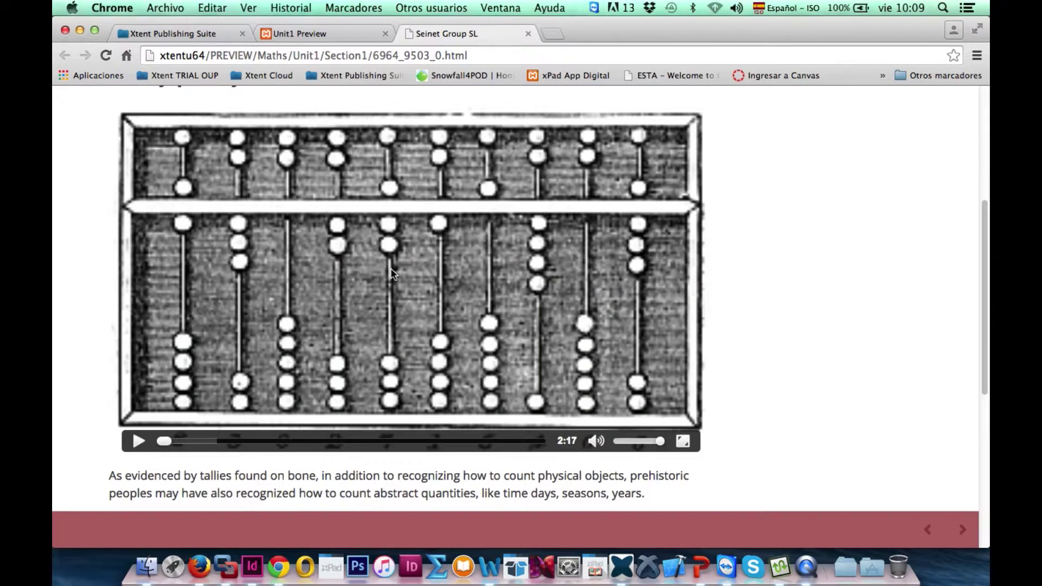
click(139, 442)
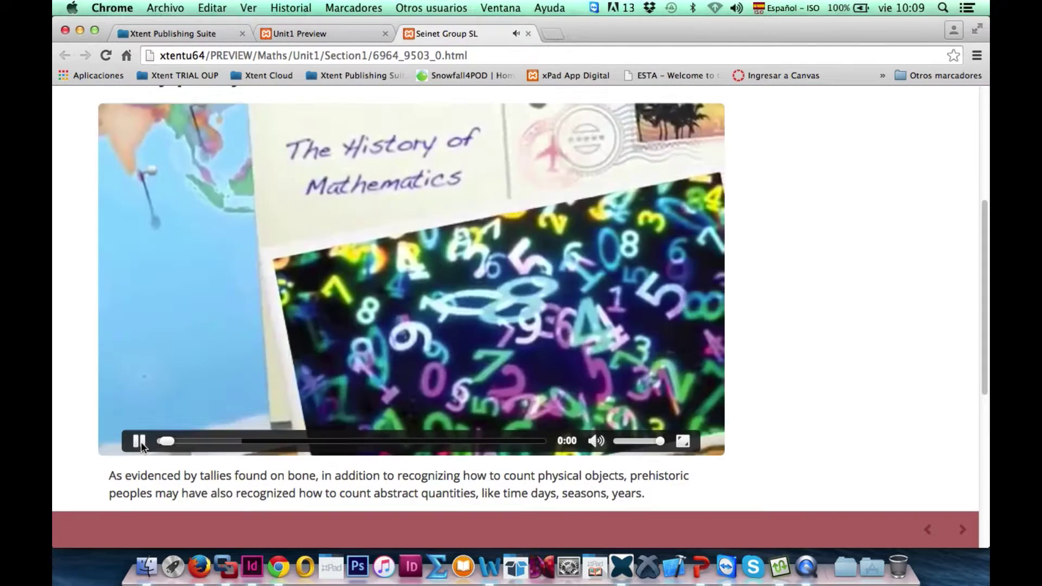
scroll(514, 253, up, 5)
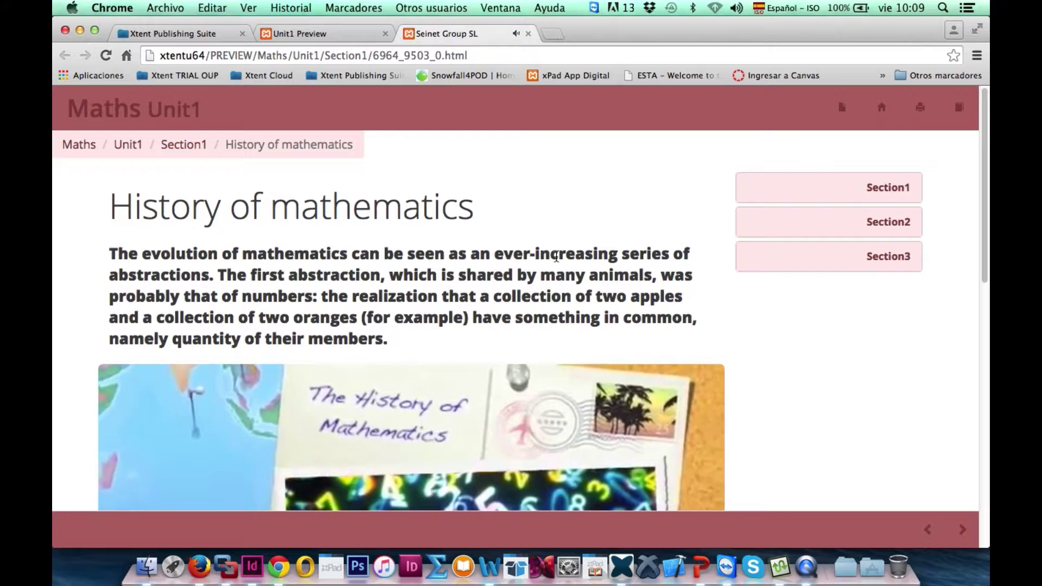
scroll(513, 254, down, 10)
scroll(381, 288, up, 5)
scroll(271, 336, up, 1)
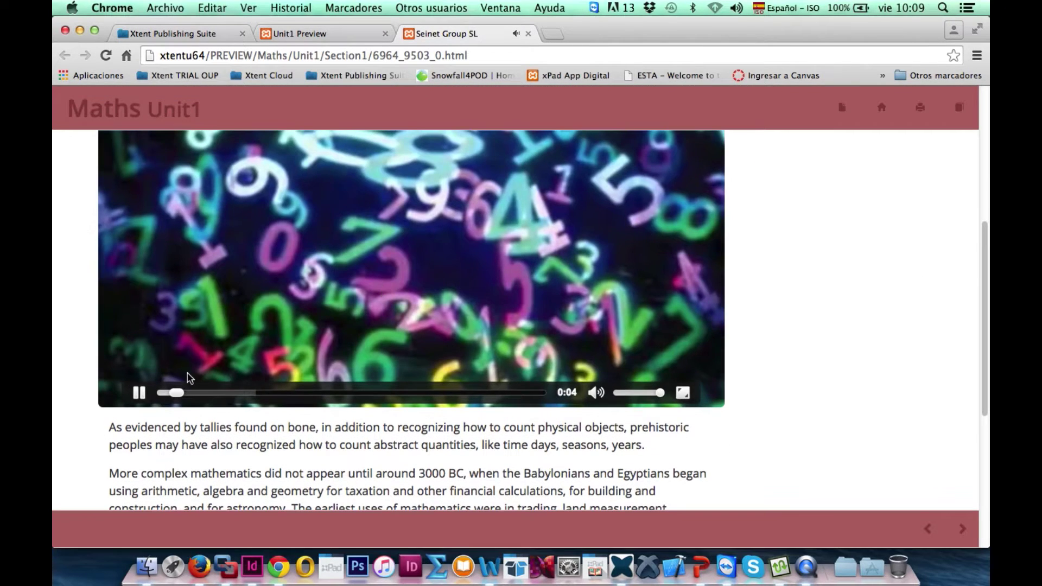
click(138, 390)
scroll(945, 202, up, 6)
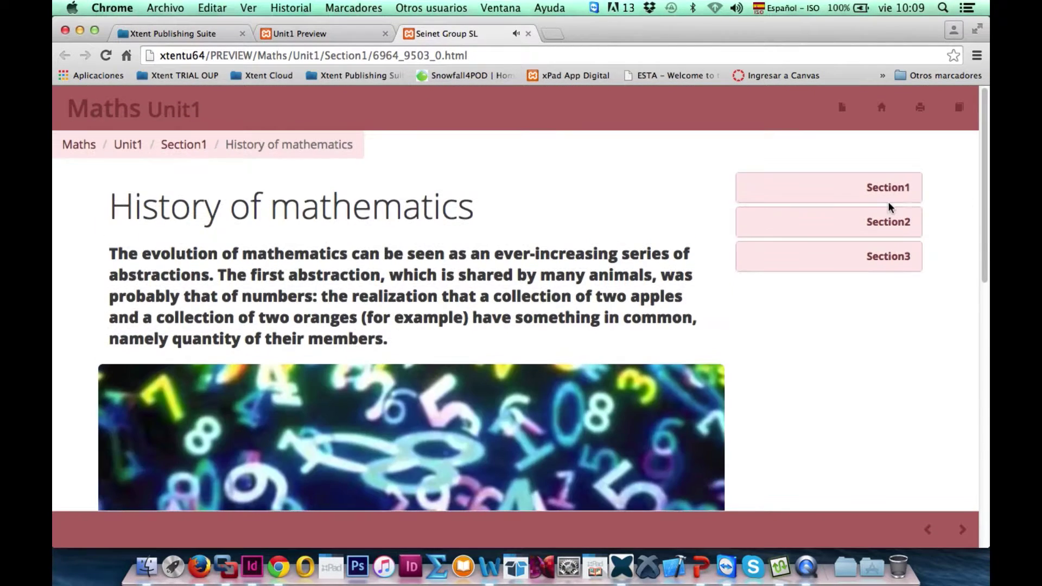
click(887, 190)
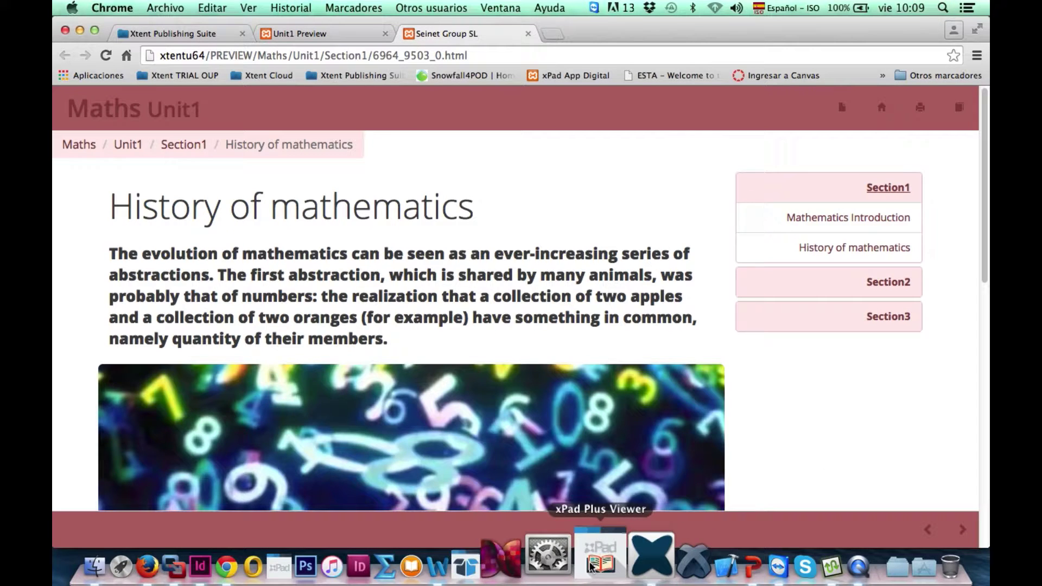
Switch back to Xtent Publishing Suite, close the article editor and show Unit1 of Maths as an expanded status list.
click(628, 567)
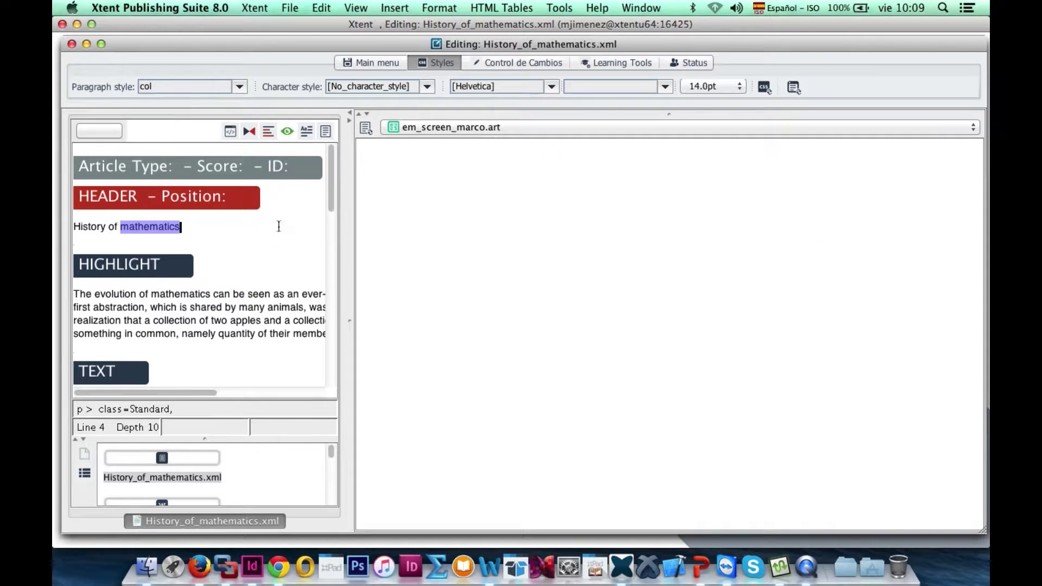
click(71, 44)
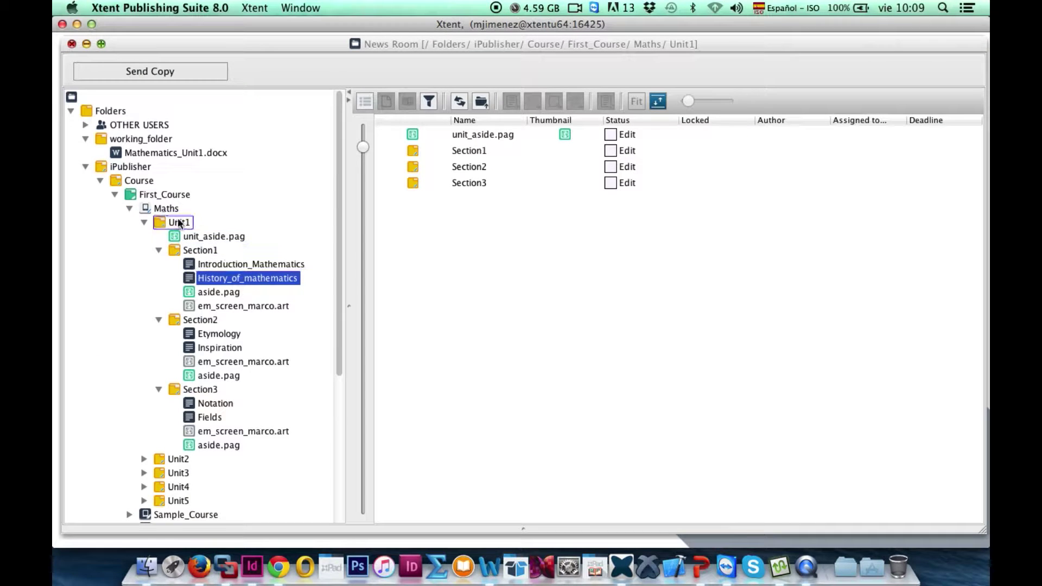
click(152, 210)
click(162, 222)
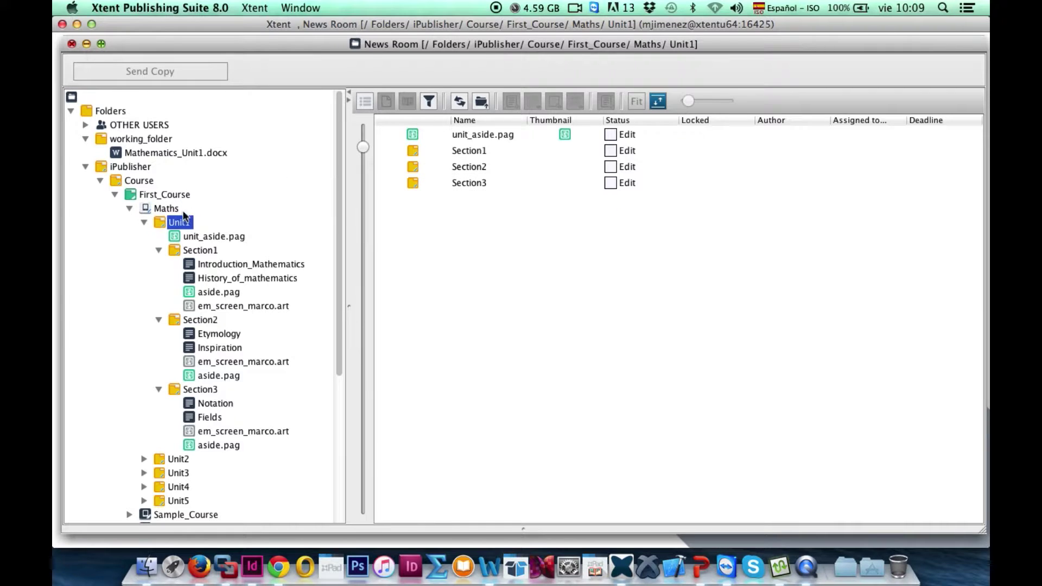
click(429, 102)
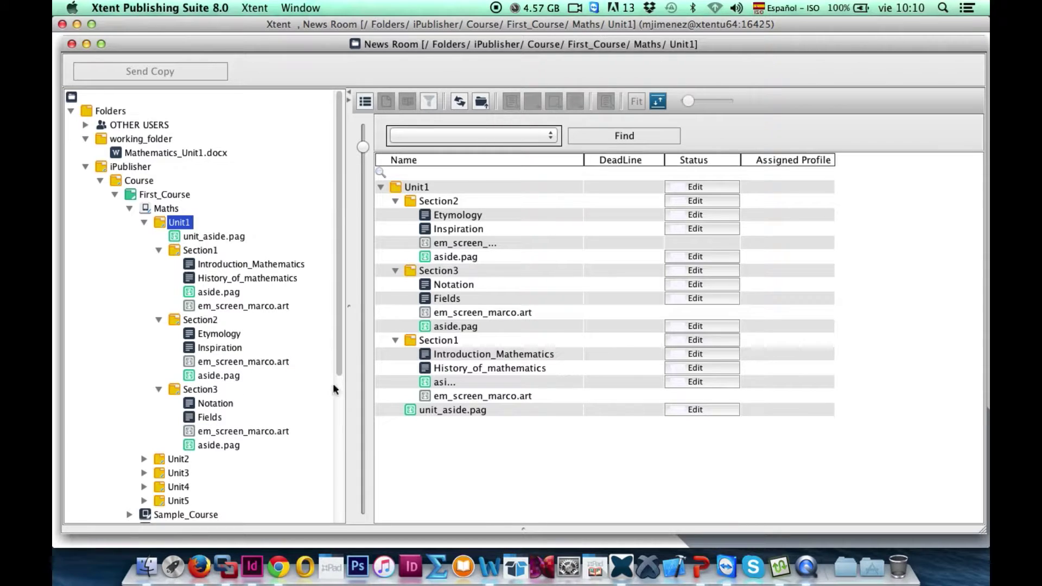
Examine the deadlines, statuses and assigned profiles of the elements in First_Course's History folder.
scroll(337, 318, down, 1)
scroll(337, 318, down, 5)
click(161, 369)
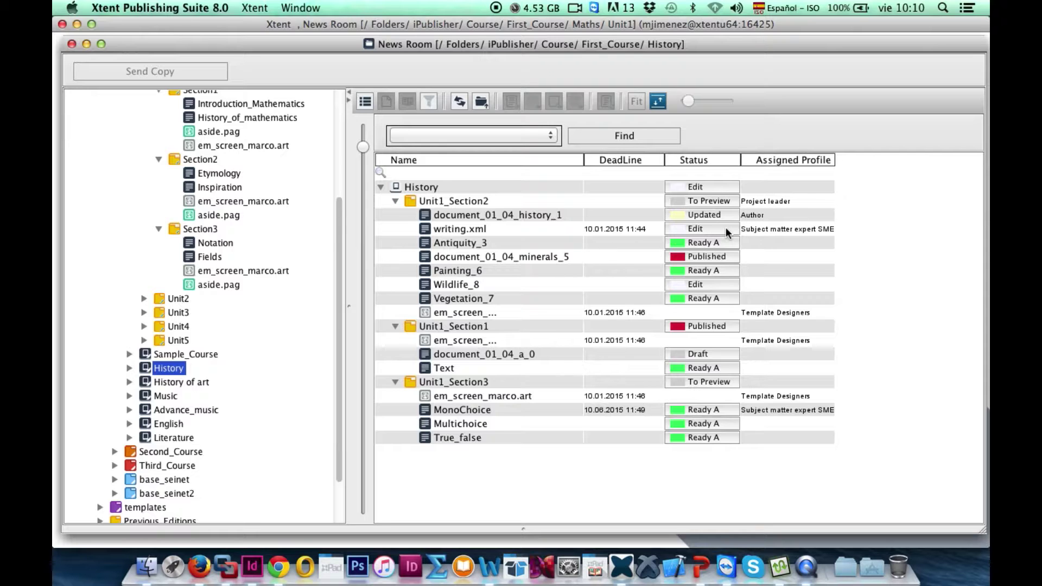
click(604, 229)
click(608, 316)
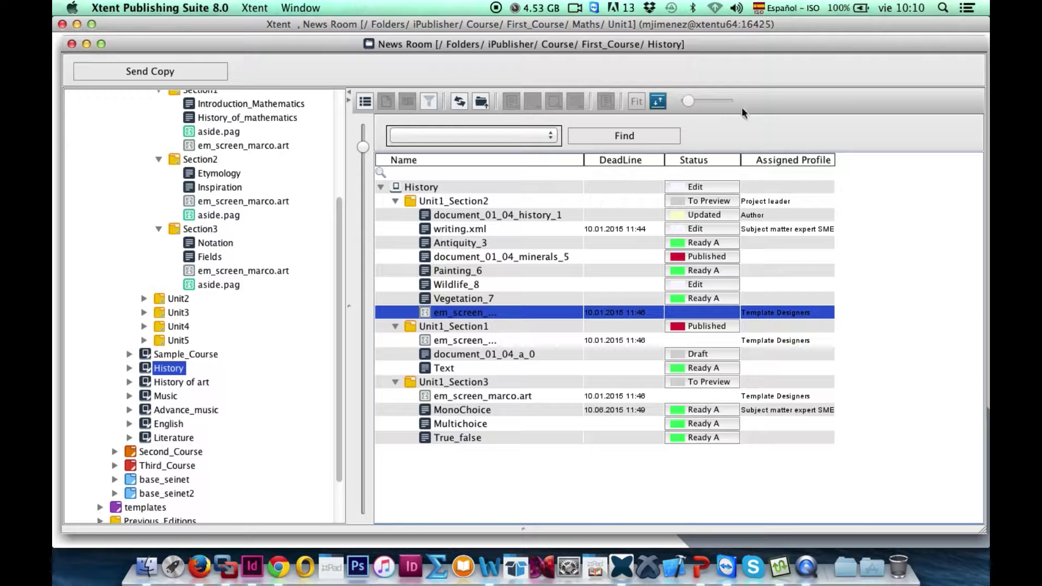
Open the list of own assignments, then move and widen its window to show all columns.
click(301, 8)
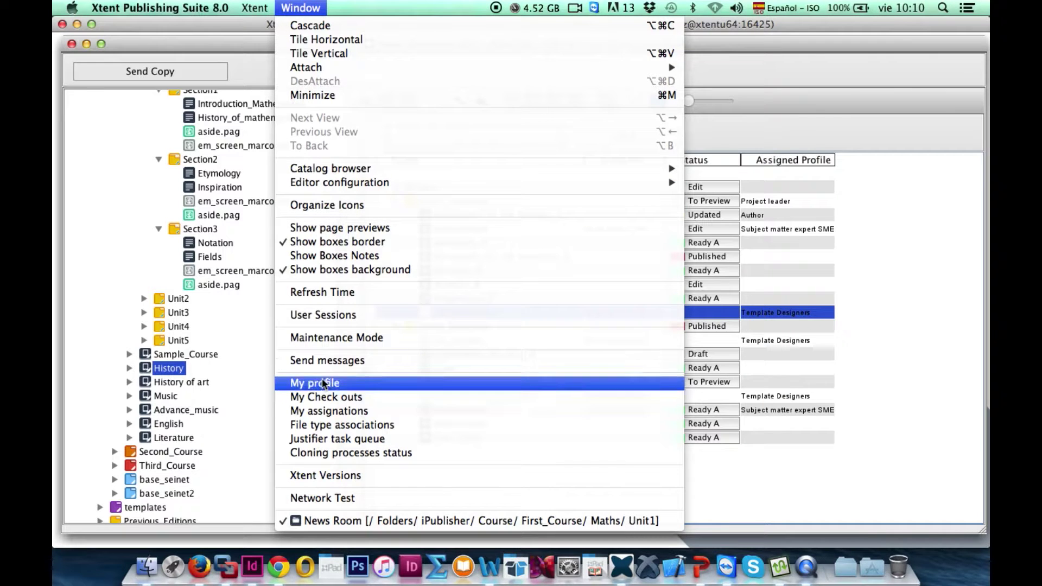
click(315, 412)
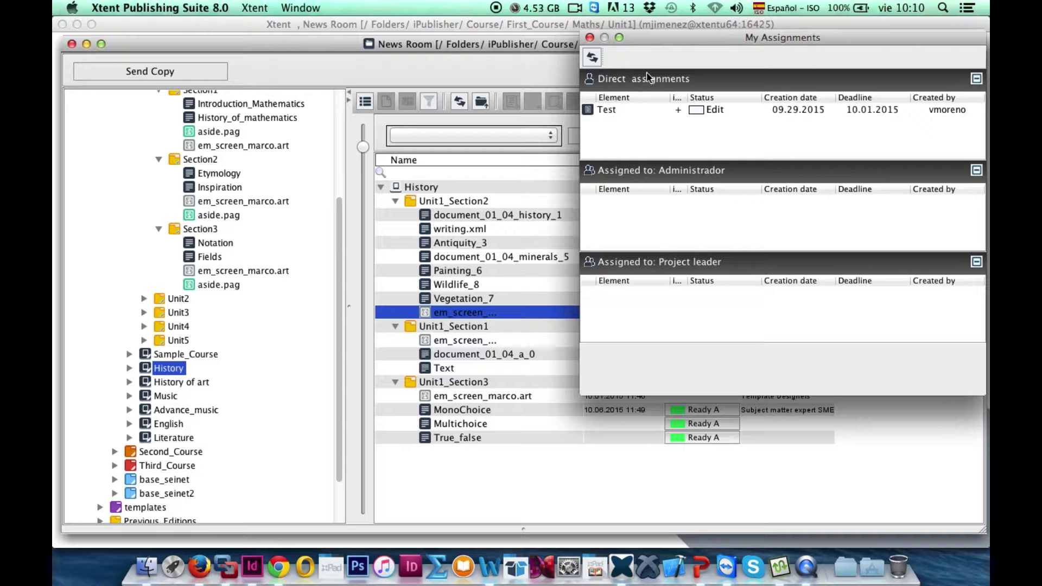
drag(689, 45, 371, 95)
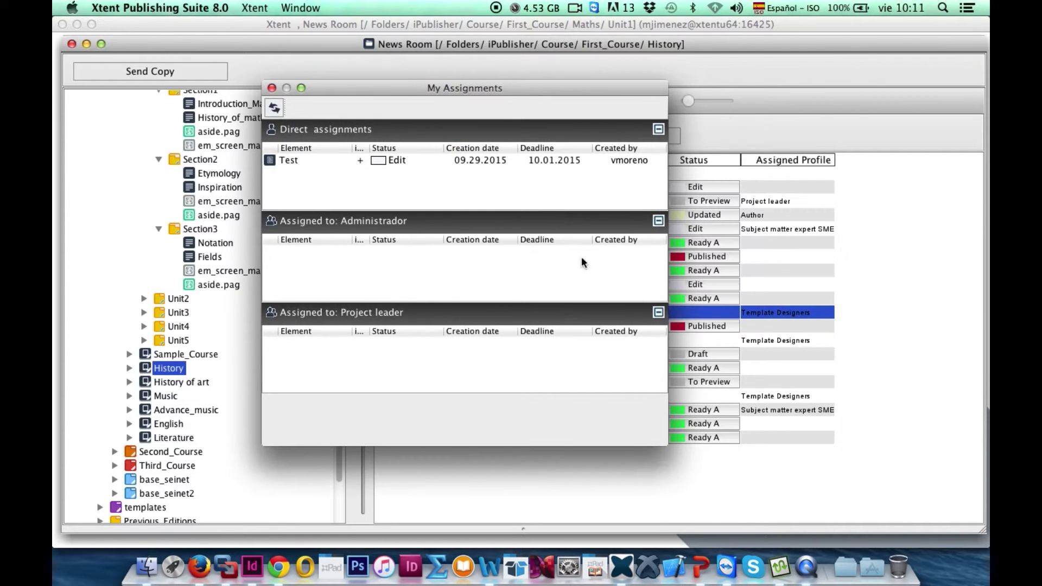
drag(671, 268, 970, 268)
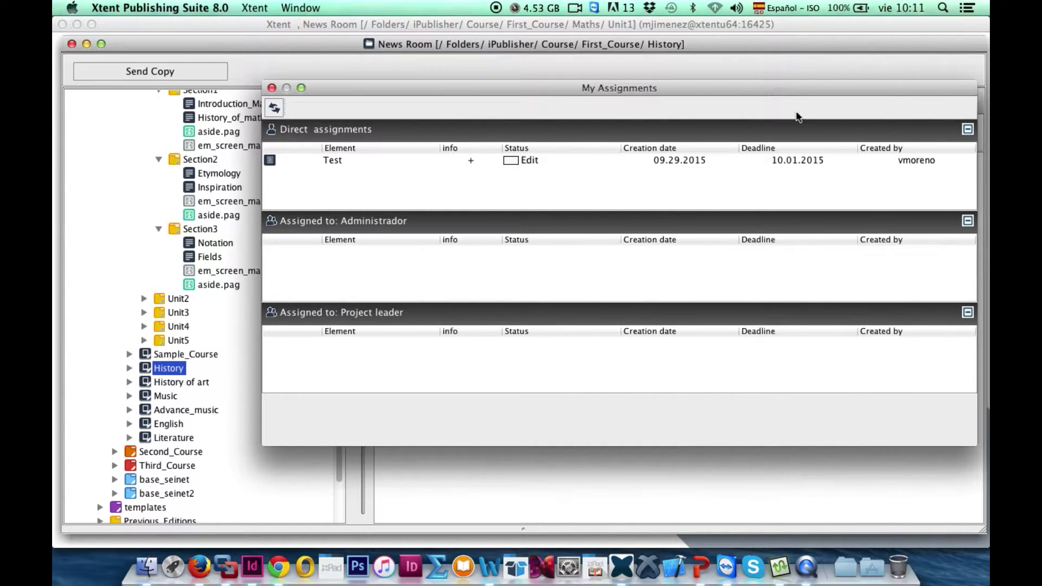
drag(766, 93, 679, 92)
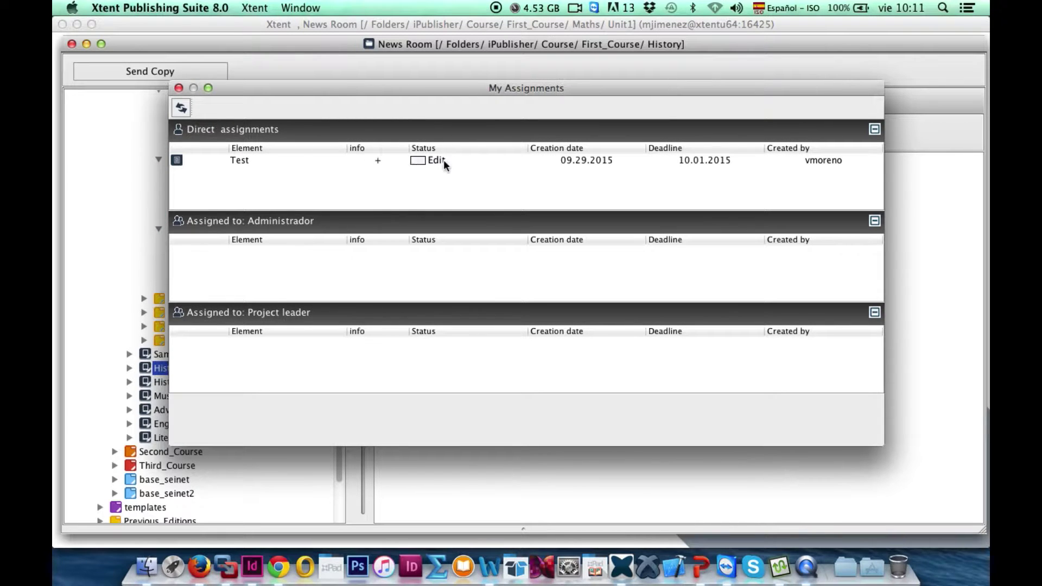
View the assignment information of the directly assigned Test element in an enlarged window, then close it.
click(377, 161)
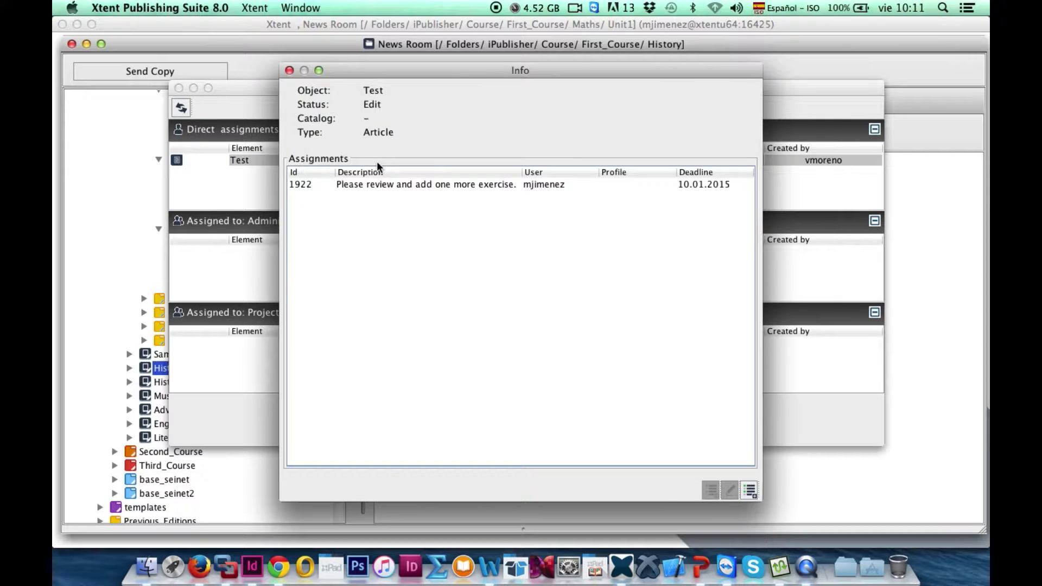
drag(448, 70, 374, 69)
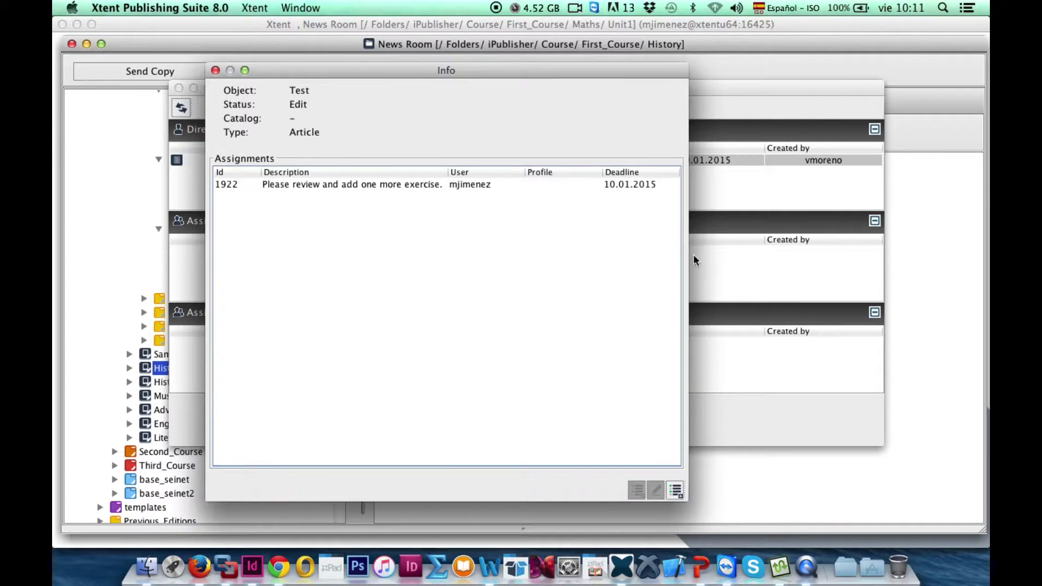
drag(686, 256, 866, 249)
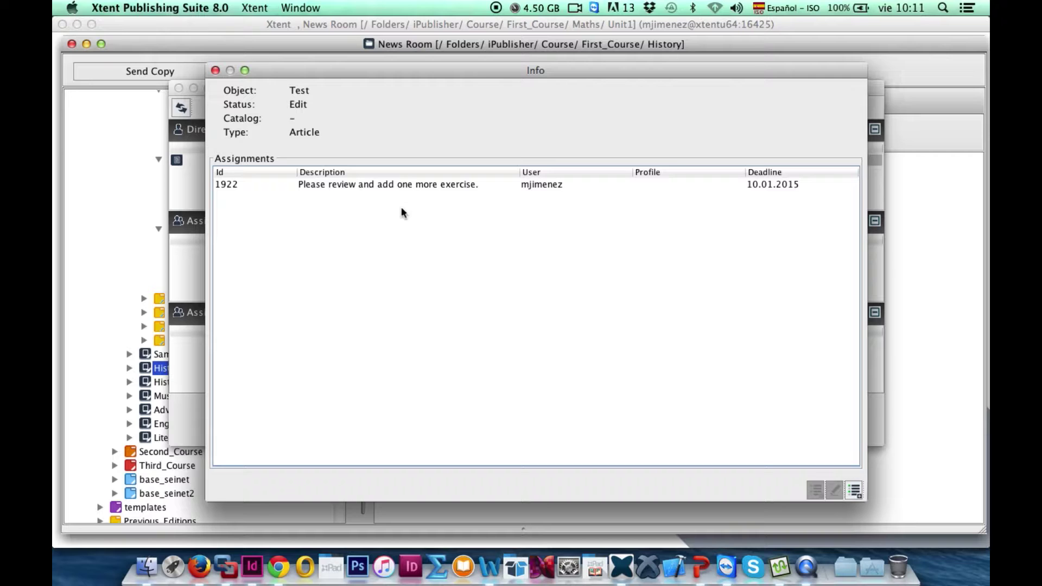
click(215, 71)
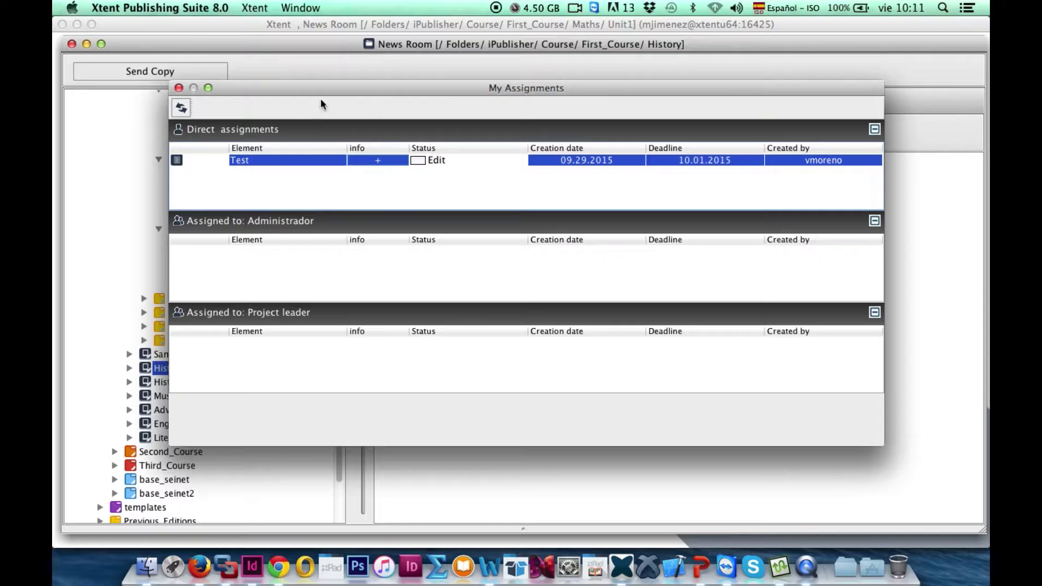
Narrow the assignments window, place the Test element into Section3 of Maths Unit1, and close the window.
drag(883, 365, 481, 358)
drag(285, 88, 706, 55)
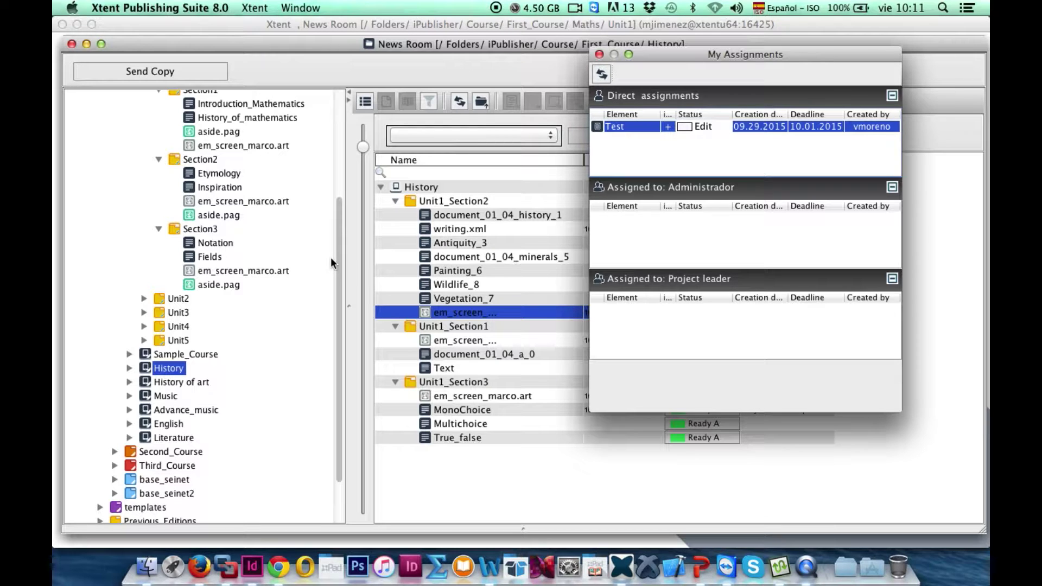
drag(612, 126, 187, 238)
click(210, 301)
drag(204, 300, 200, 268)
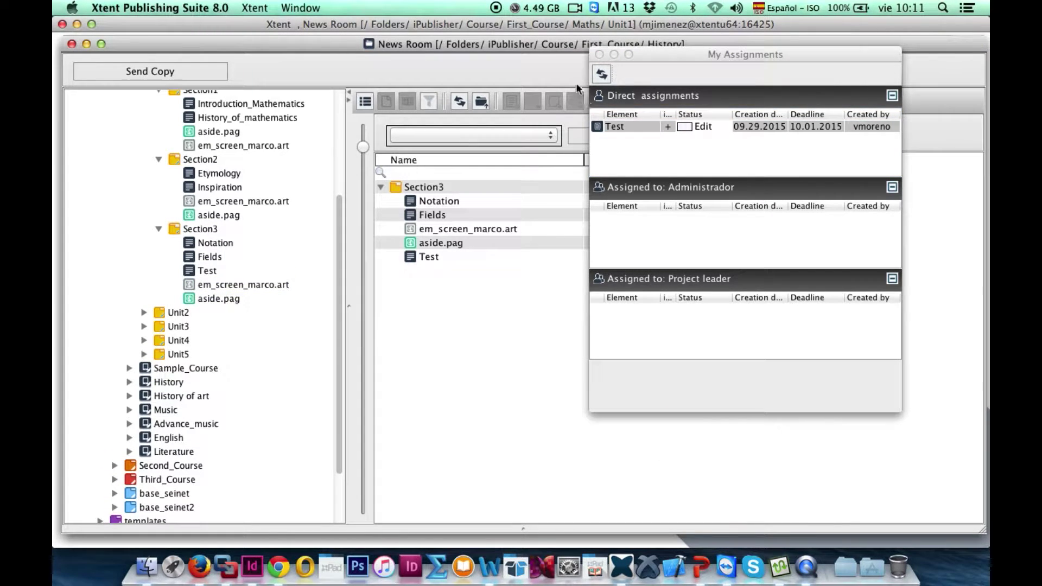
click(599, 54)
Open the Test article from Section3 for editing and expand its text pane over the full editor width.
click(194, 258)
double_click(193, 270)
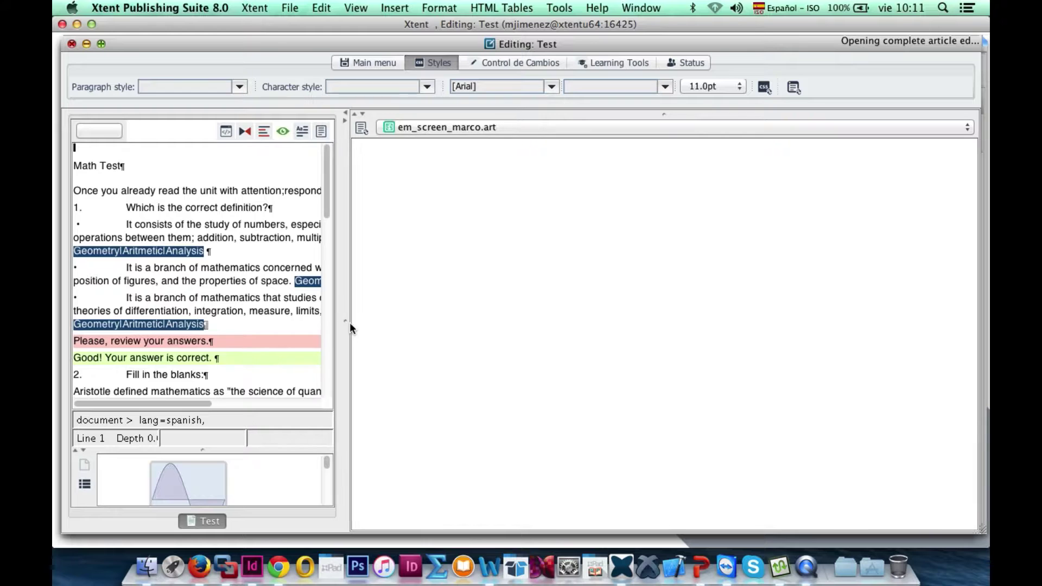
click(345, 120)
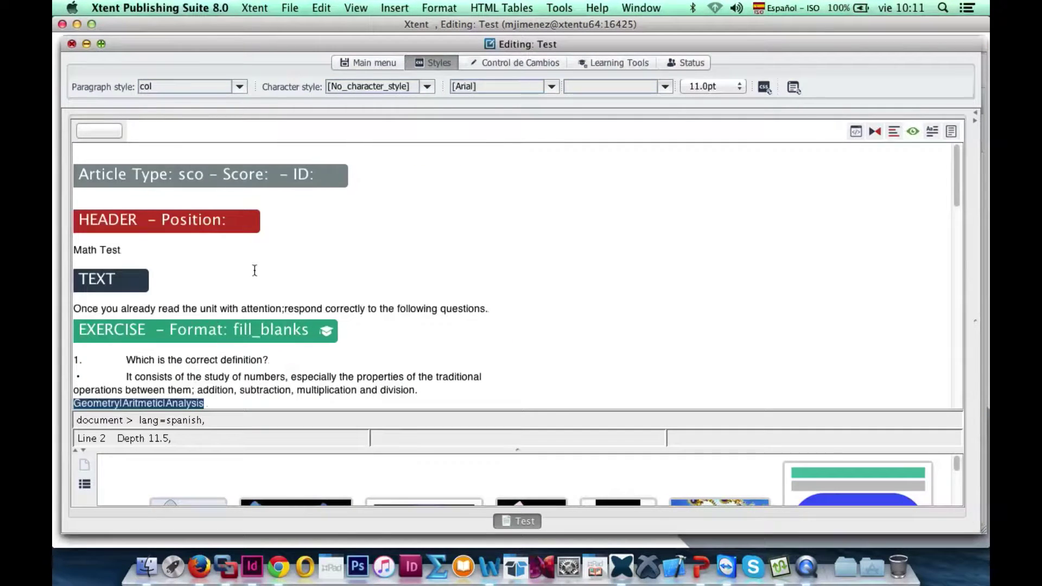
Narrow the text pane to reveal the side pane, and add an empty paragraph after the last exercise's correct-answer feedback.
scroll(150, 271, down, 3)
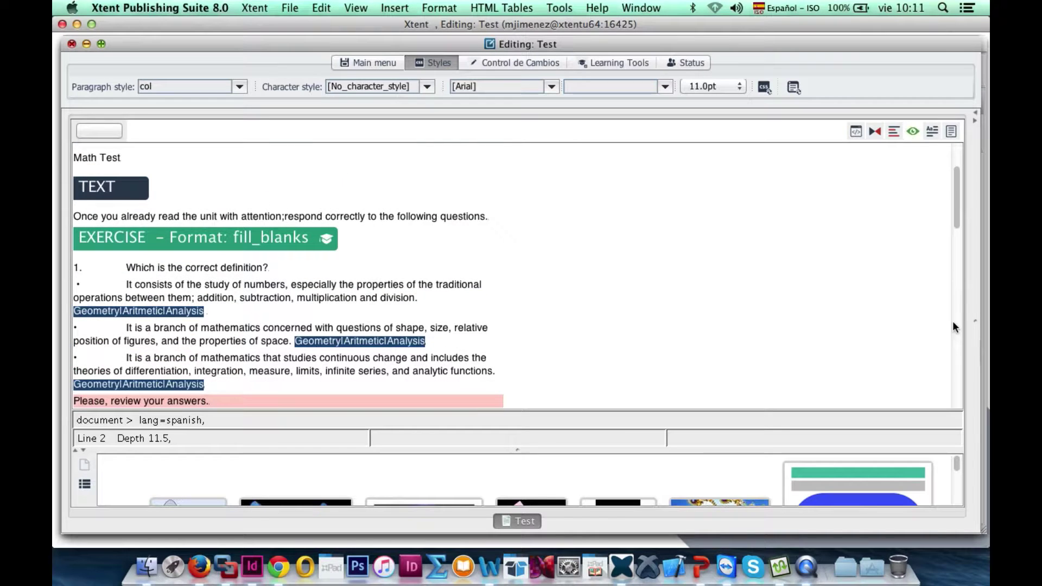
drag(977, 321, 676, 321)
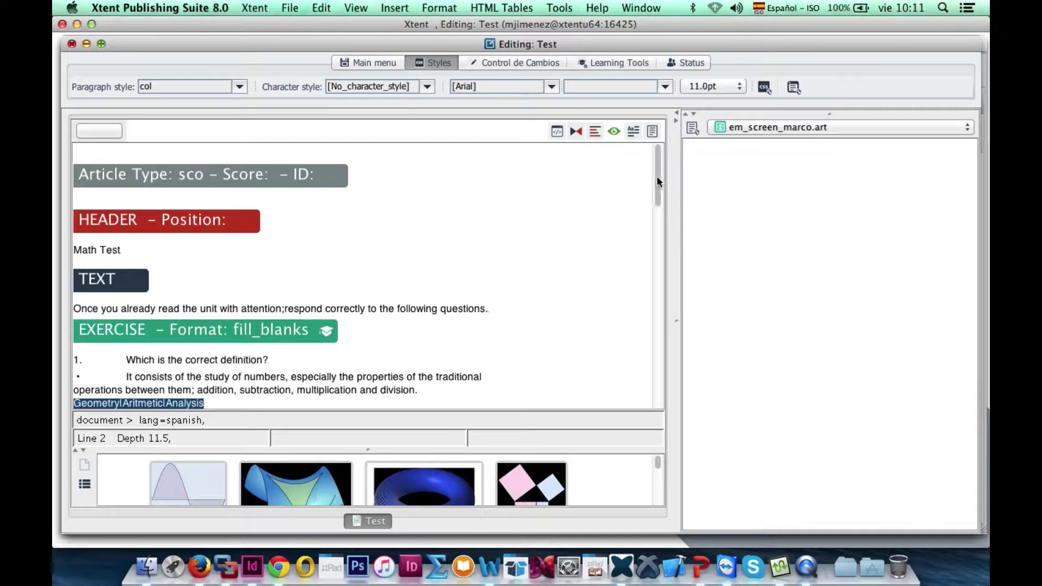
drag(656, 183, 662, 415)
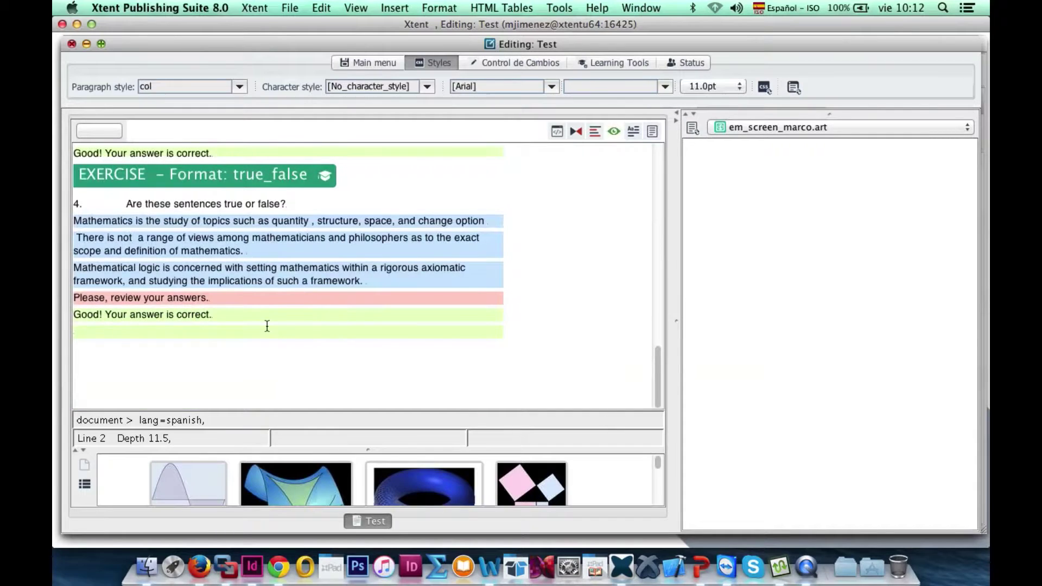
click(223, 318)
key(Return)
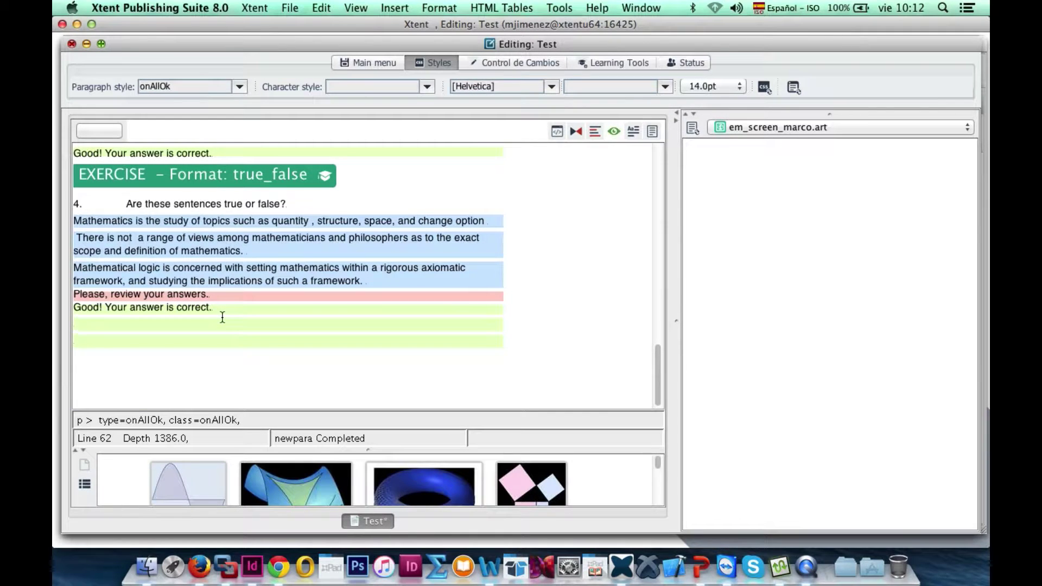
Insert a new exercise of type Mono_Selection at the end of the Test article.
click(621, 64)
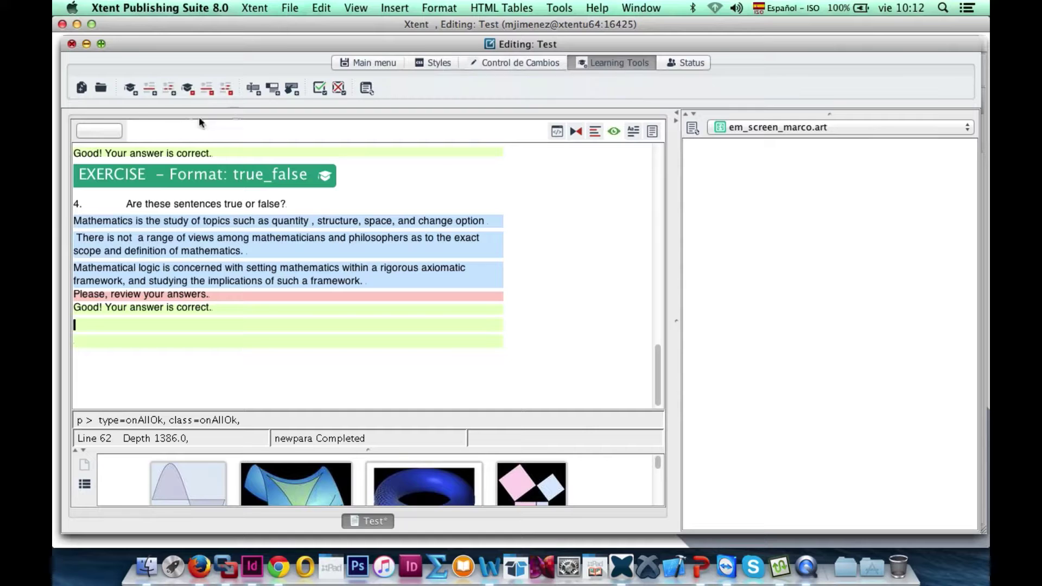
click(130, 89)
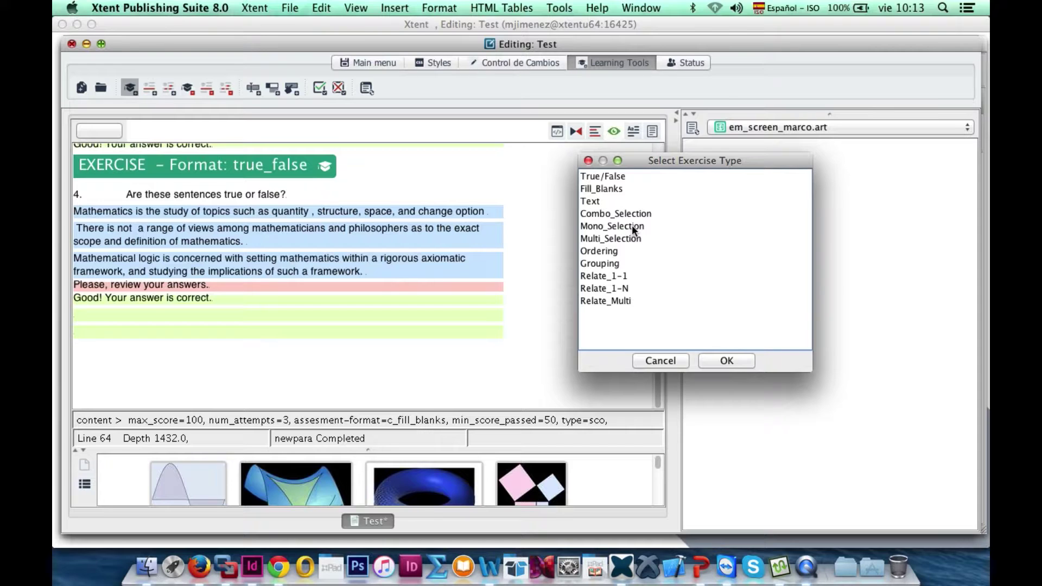
click(604, 240)
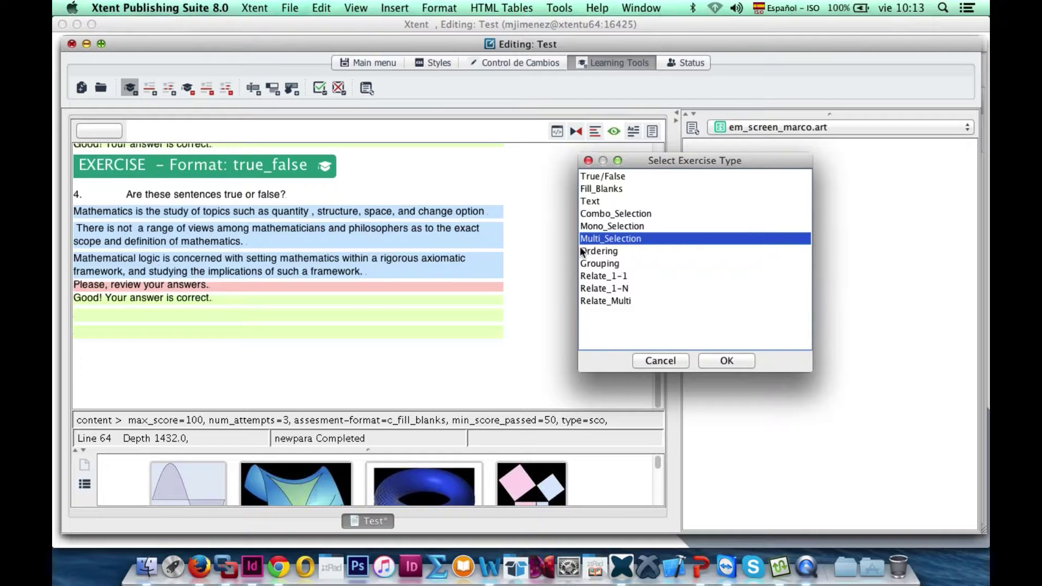
click(604, 274)
click(604, 263)
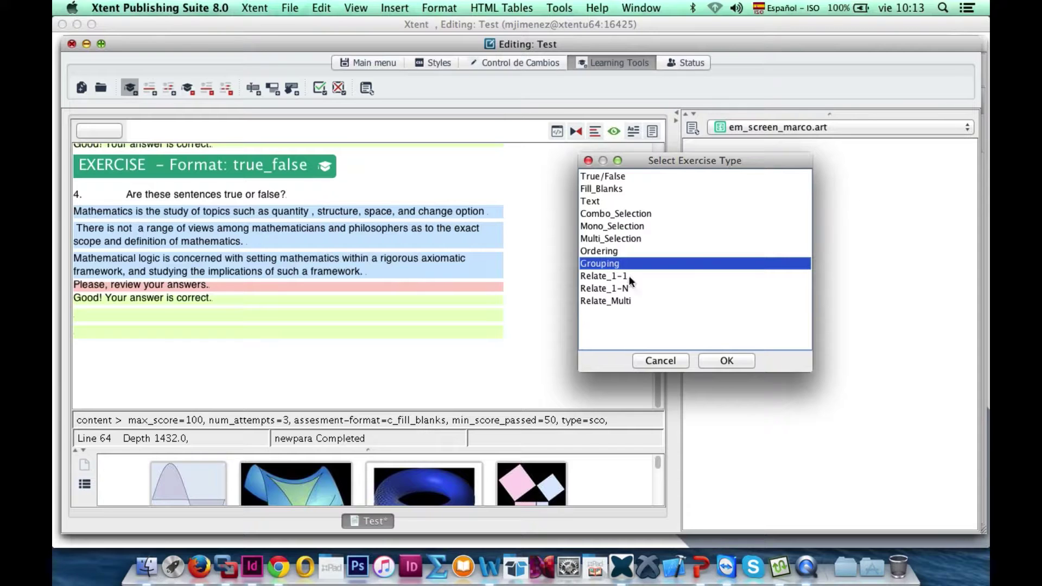
click(585, 288)
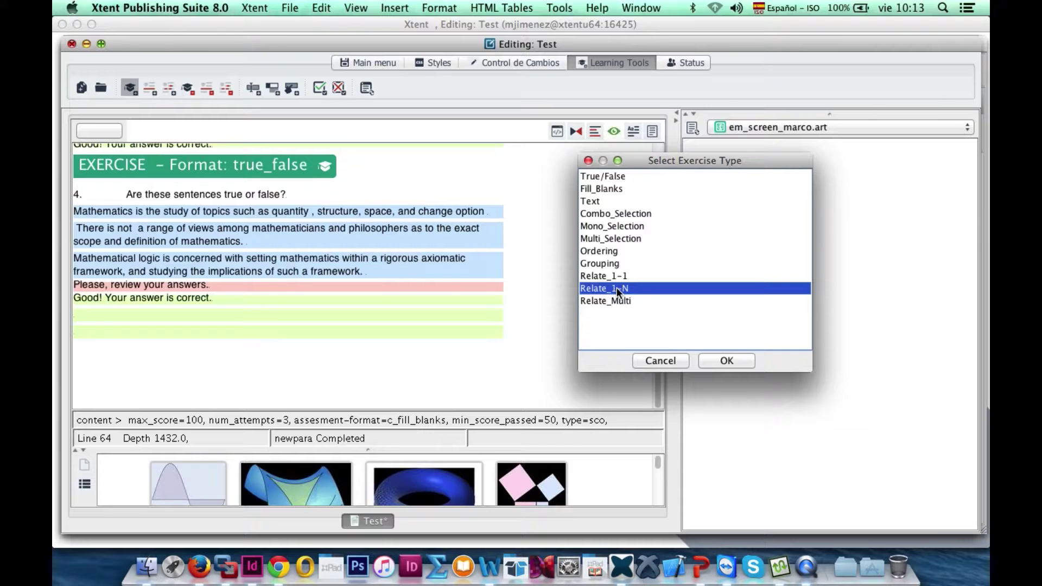
click(610, 300)
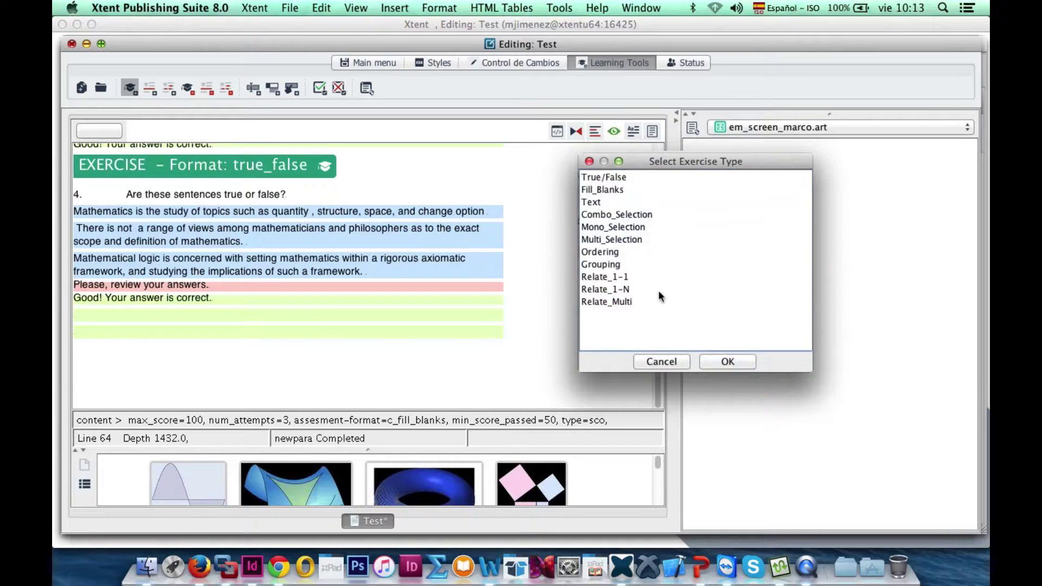
click(612, 229)
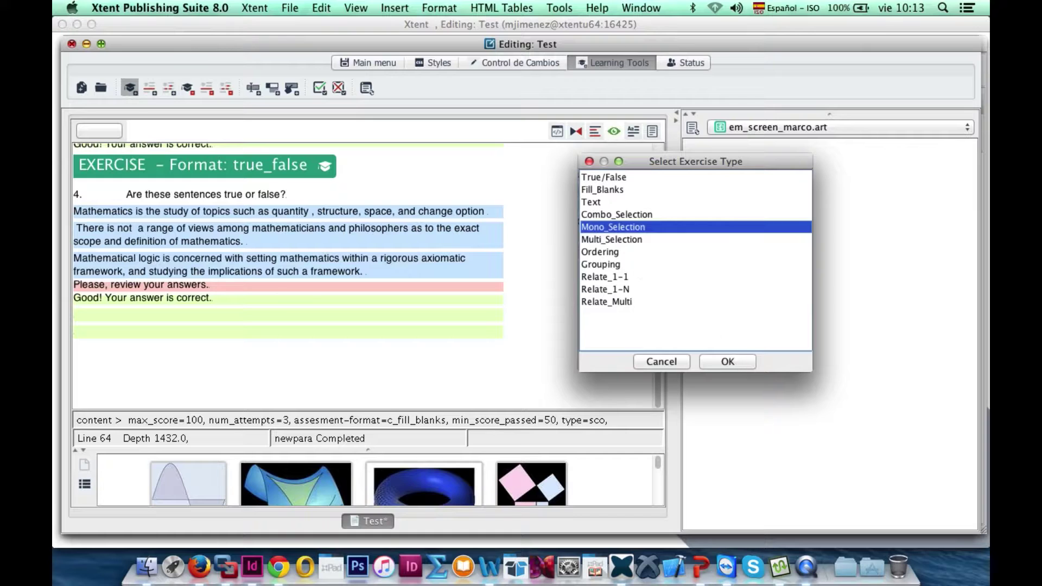
click(726, 361)
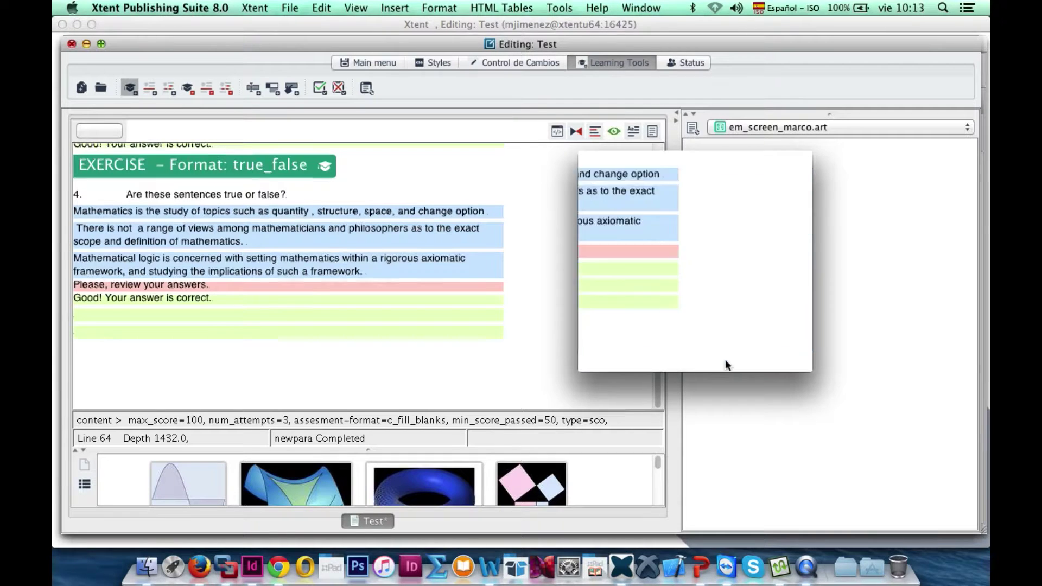
Replace the new exercise's instructions placeholder with "Which is the decimal representation of the limit".
scroll(270, 279, down, 4)
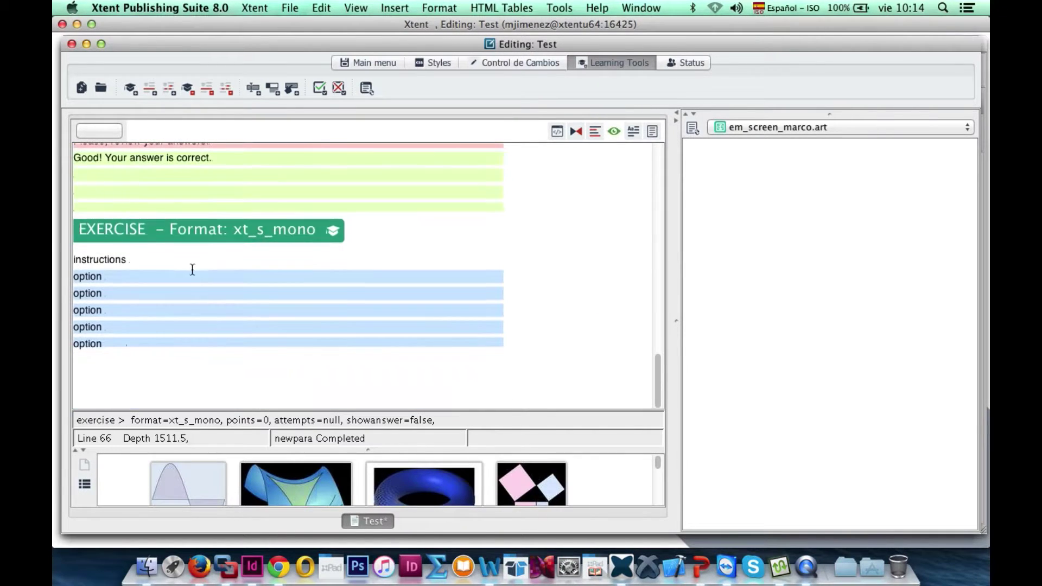
drag(128, 259, 70, 259)
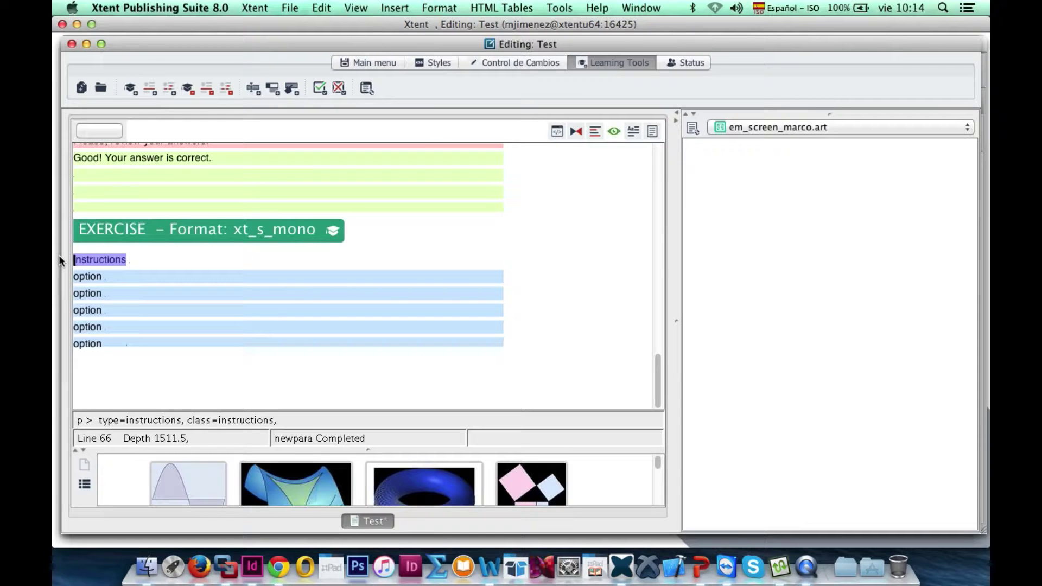
text(Which)
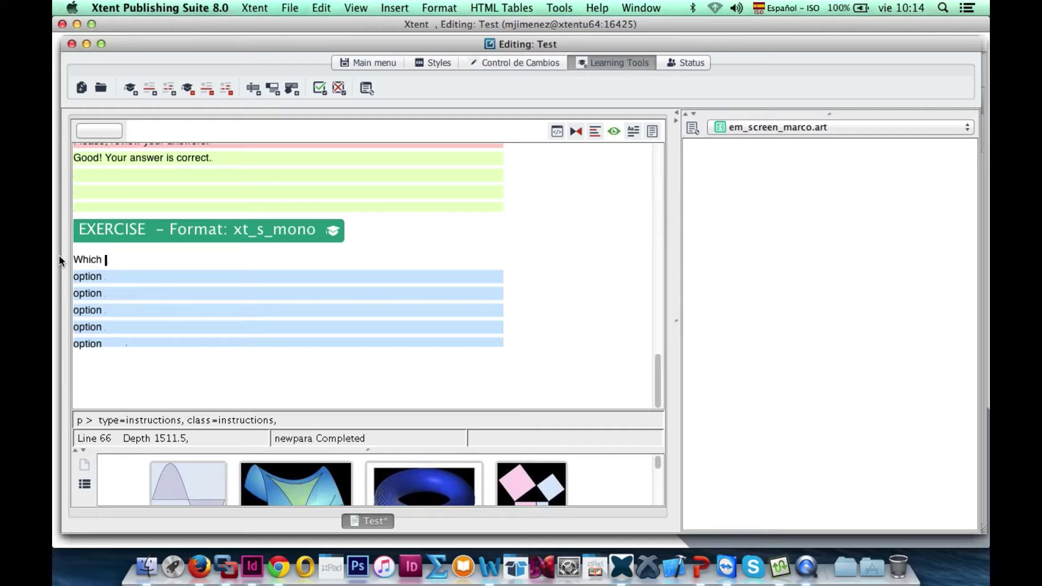
text( is the decimal representati)
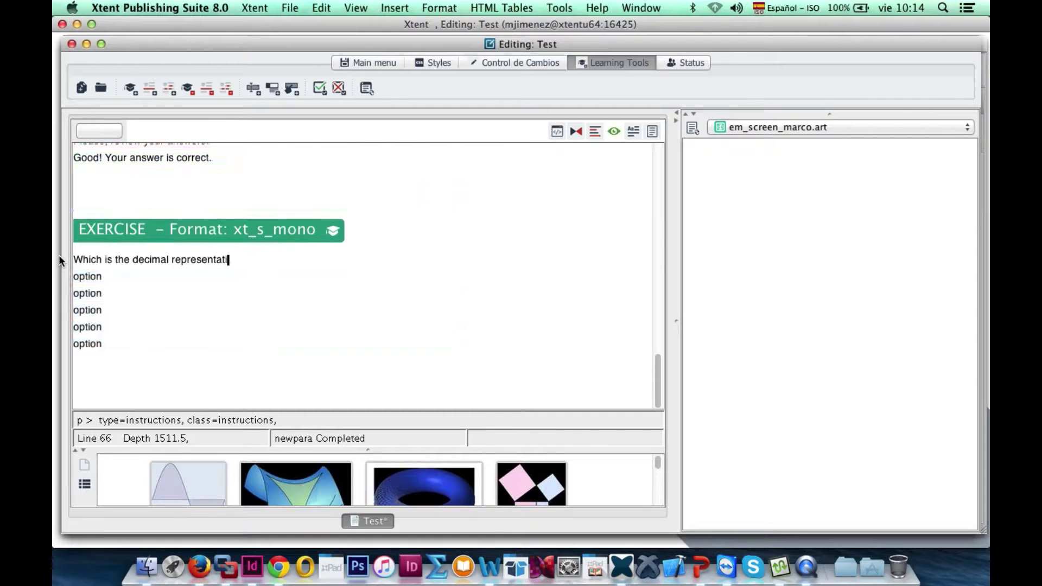
text(on of the lime)
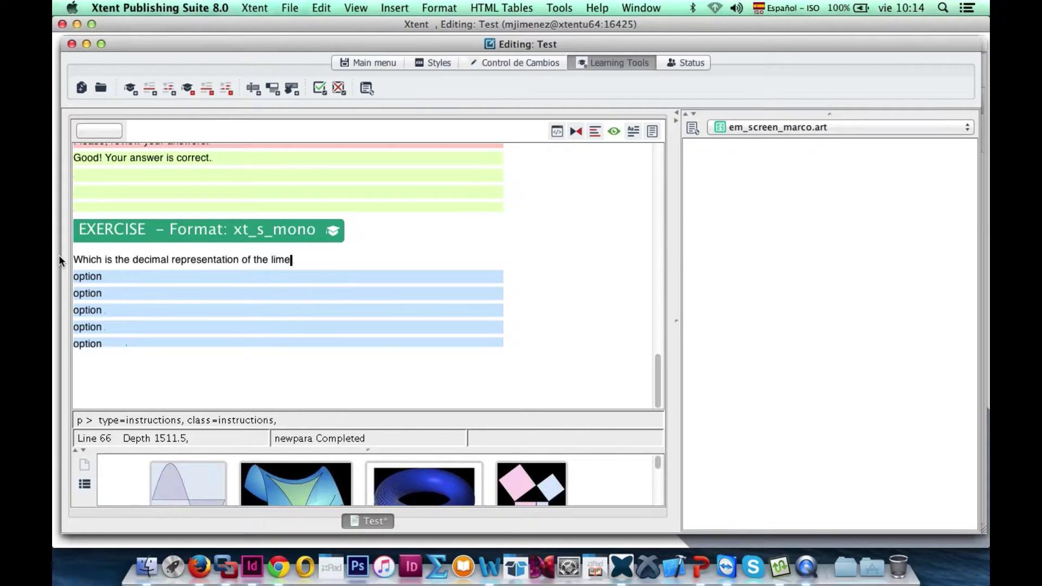
key(BackSpace)
text(it)
Start a math formula after the question text, clear its sample fraction, and enter a limit for n → ∞.
click(356, 61)
click(352, 91)
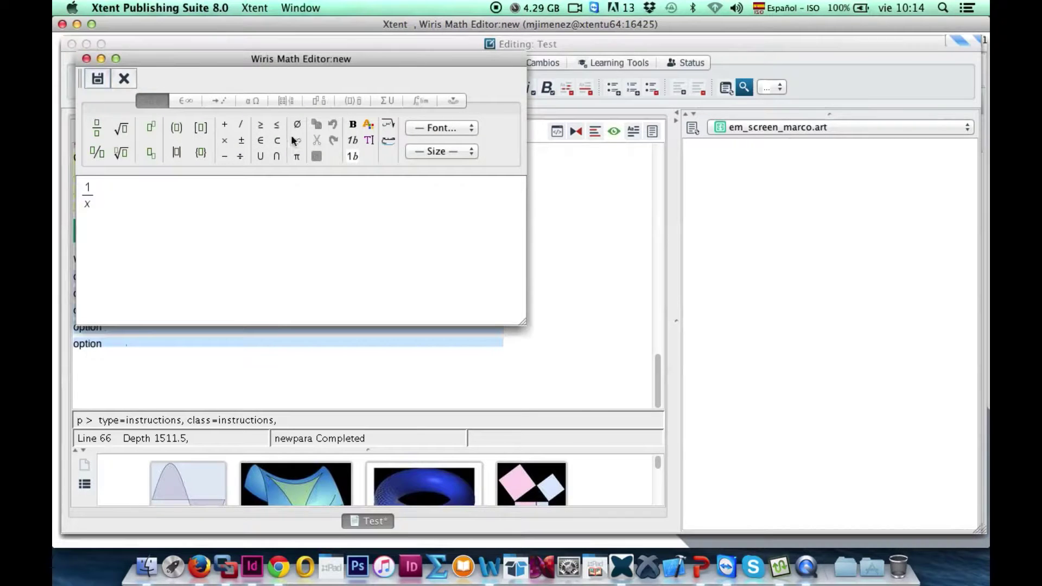
click(94, 199)
key(BackSpace)
key(BackSpace)
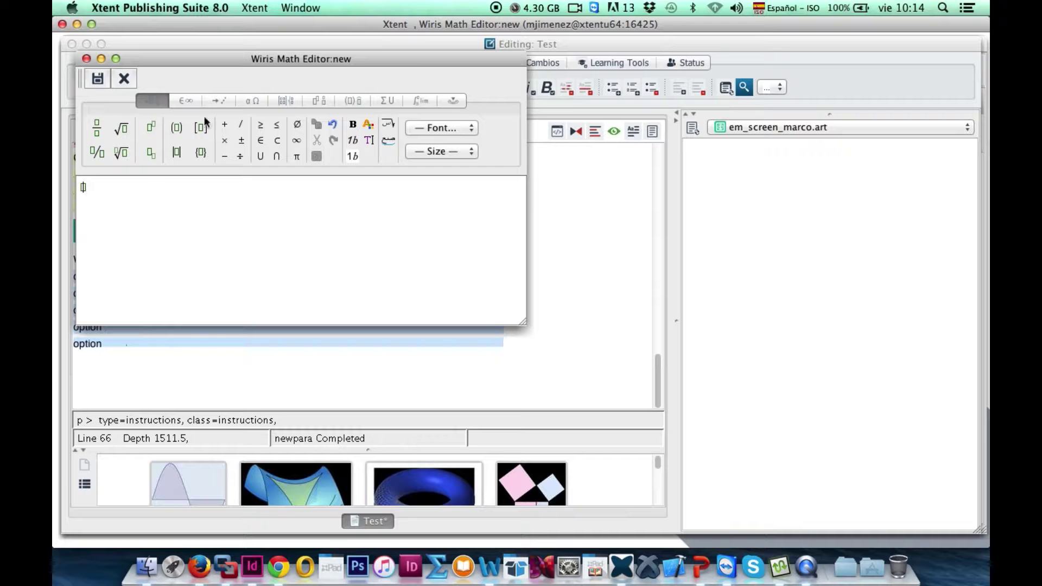
click(421, 102)
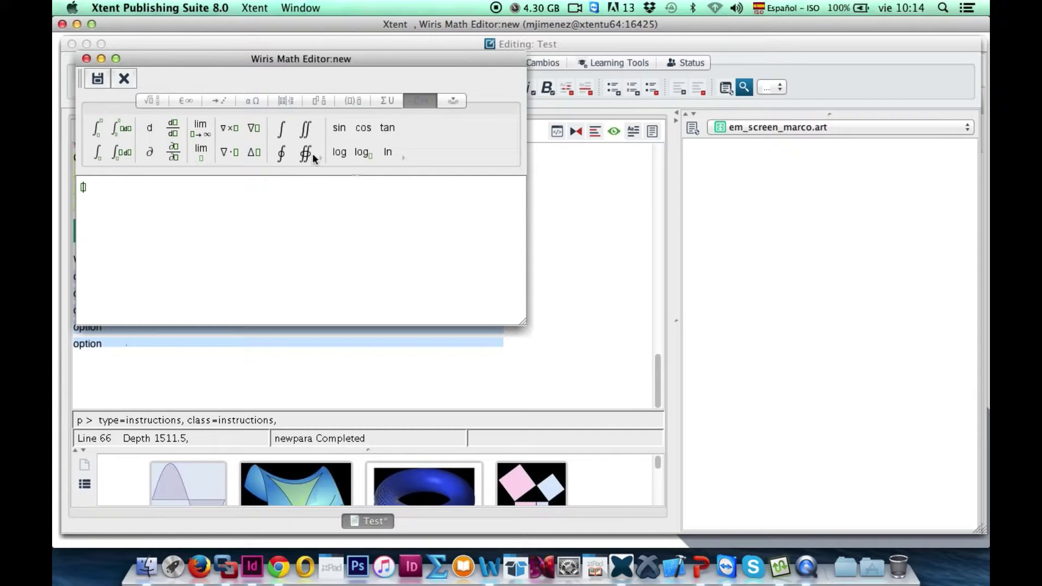
click(200, 128)
click(88, 199)
text(n→∞)
Add a summation from i = 1 to n after the limit in the formula.
click(377, 100)
click(116, 190)
click(95, 128)
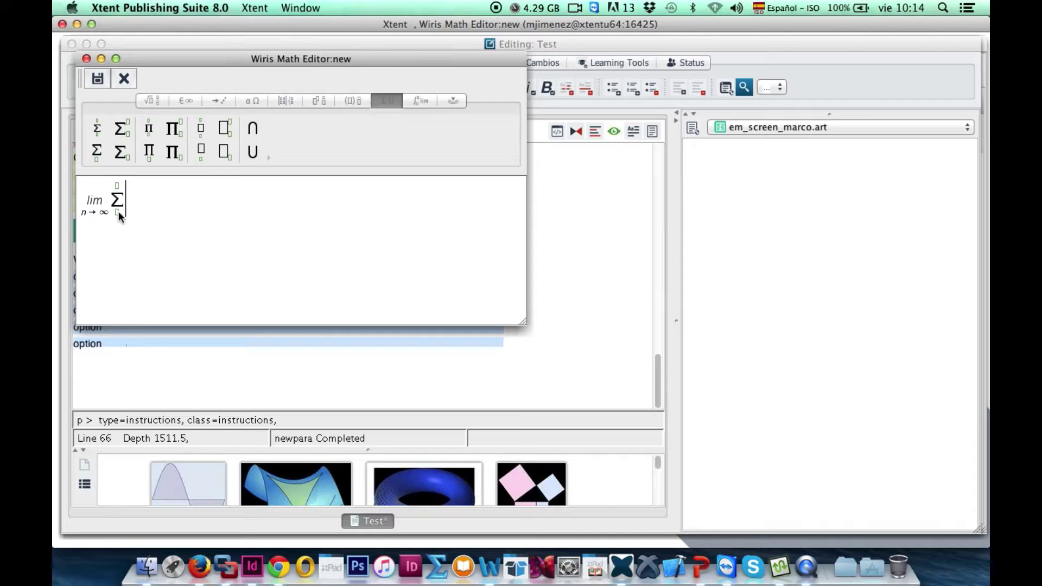
text(n=1)
click(120, 185)
key(BackSpace)
text(i)
click(118, 187)
Append the fraction 3 over 10 to the power i, and save the formula into the question.
click(135, 197)
click(150, 100)
click(96, 128)
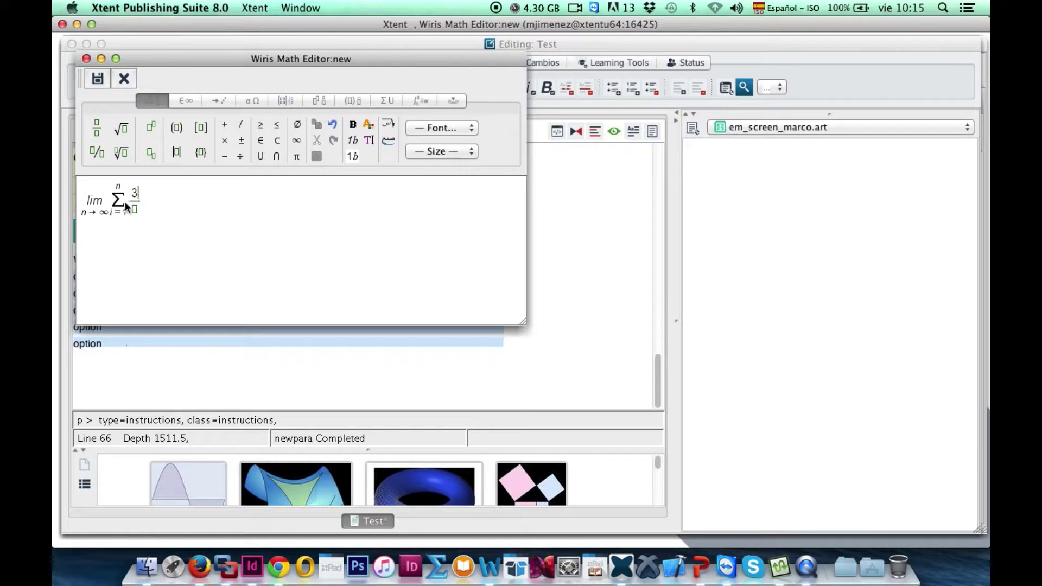
text(10)
click(152, 128)
click(99, 80)
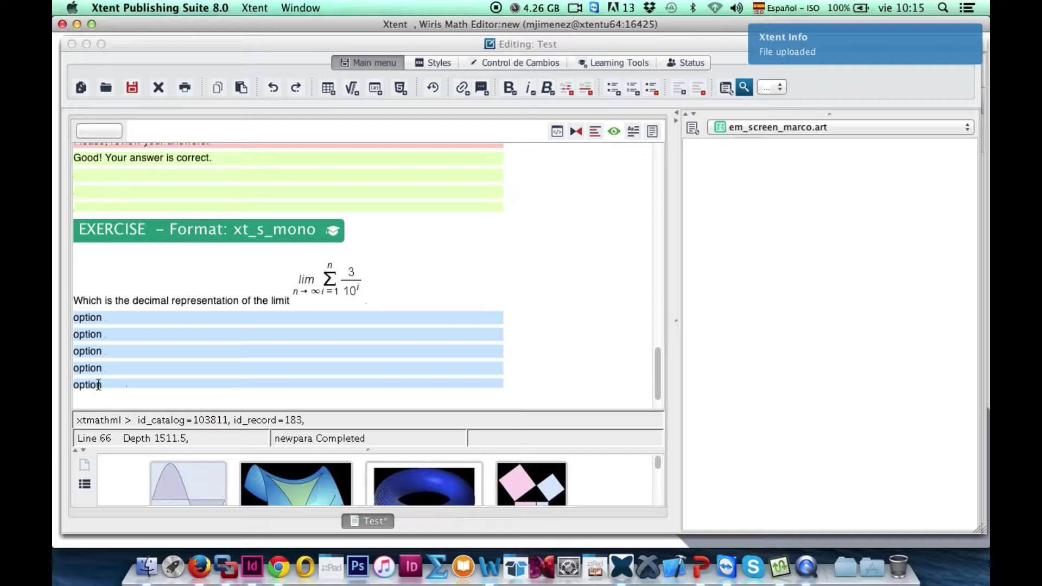
Replace the five placeholder options with three answers: 0.333..., 0.222... and 0.111..
drag(103, 386, 74, 319)
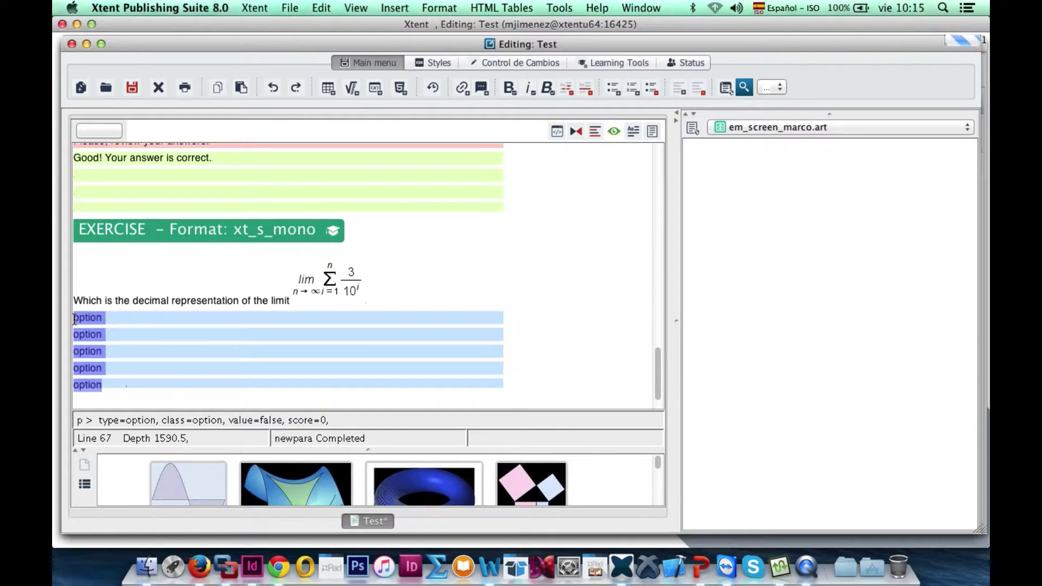
text(p.)
text(3)
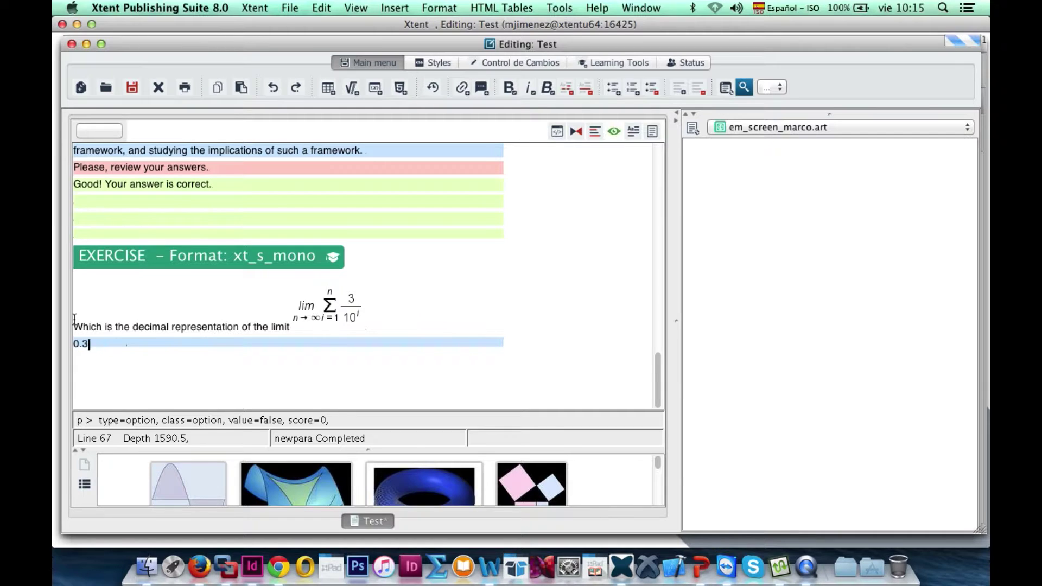
text(33...)
key(Return)
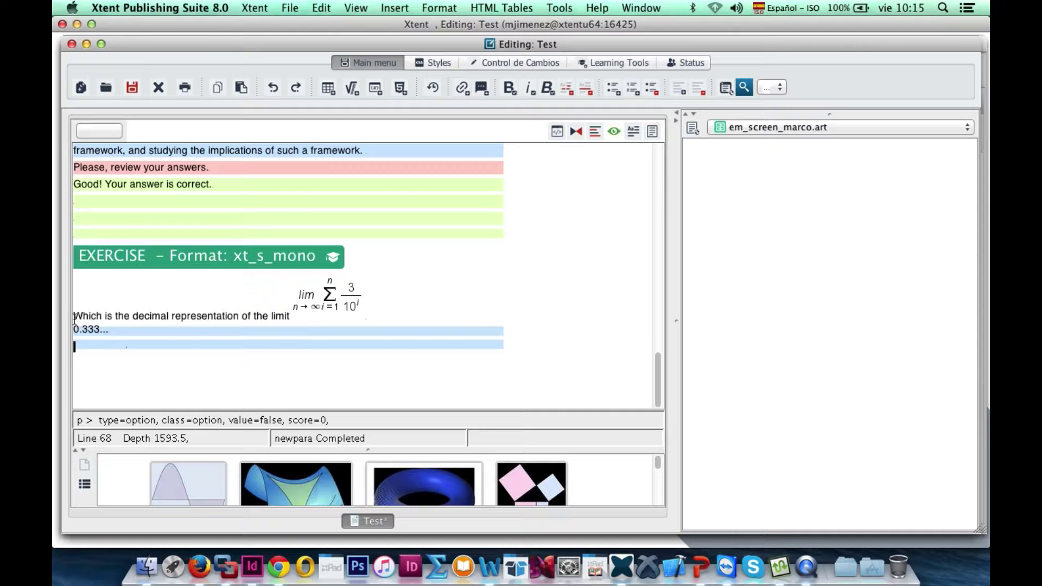
text(0.22)
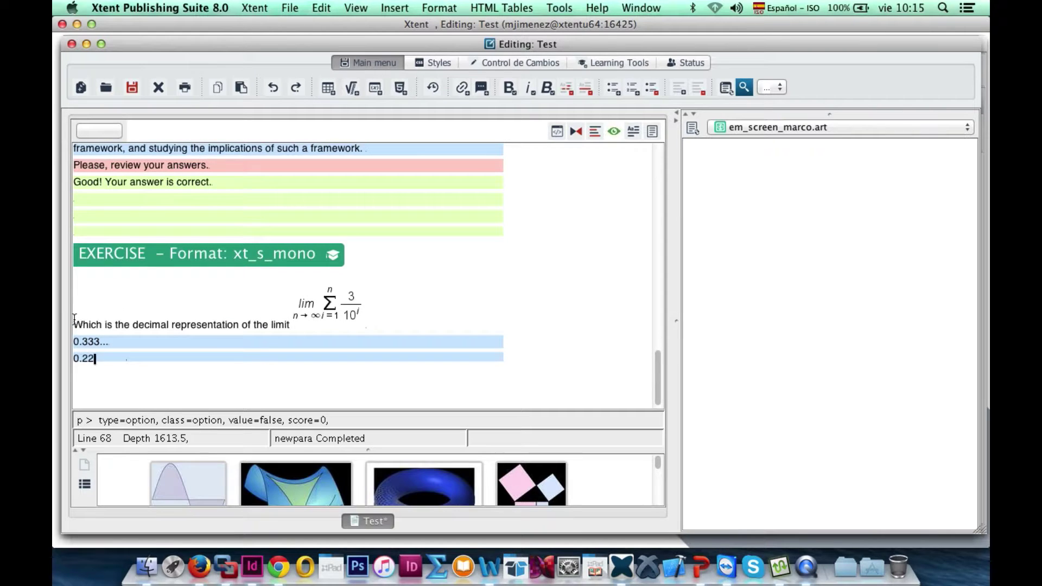
text(2...)
key(Return)
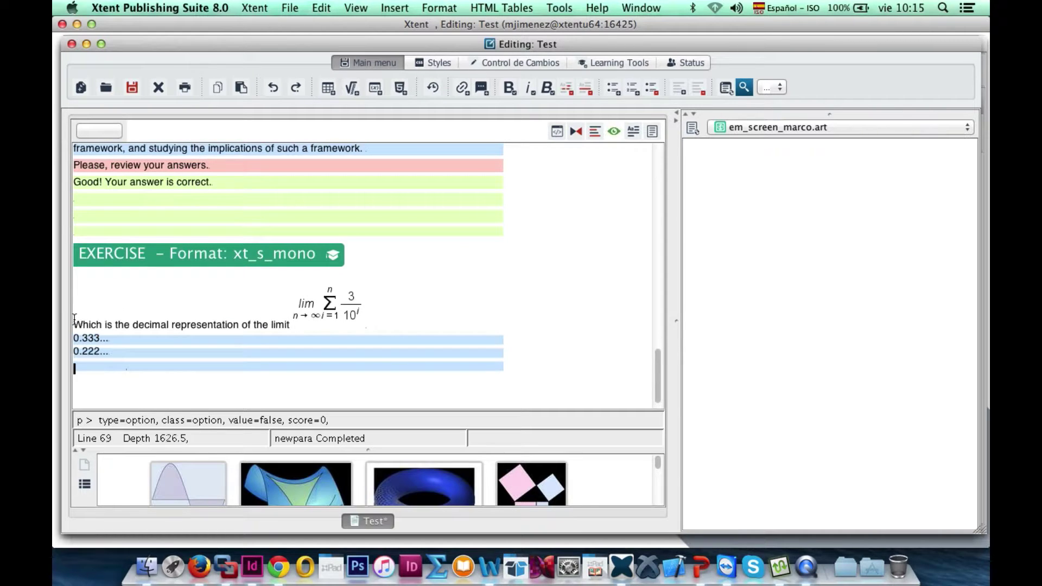
text(0.1)
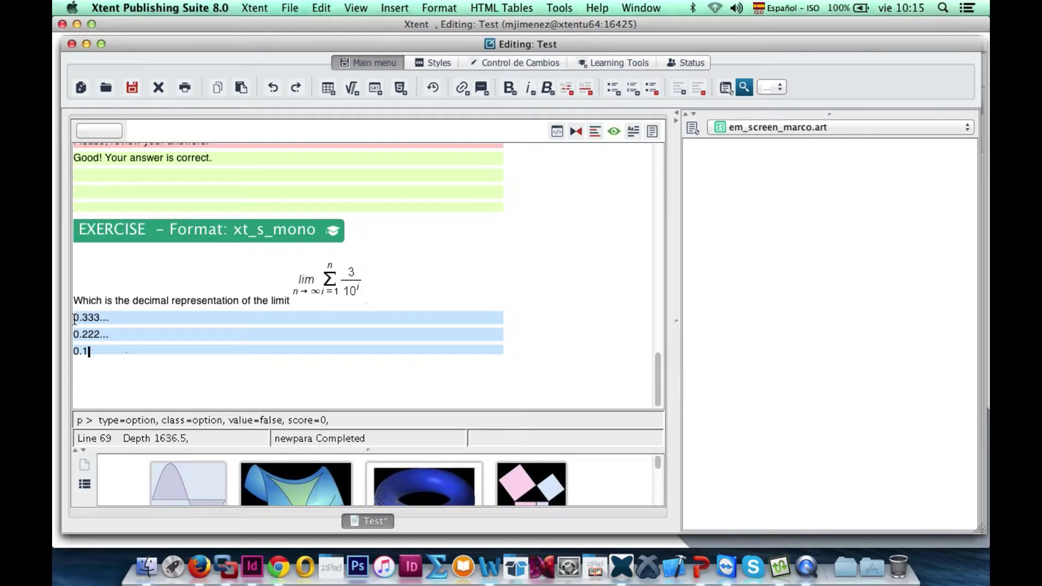
text(11..)
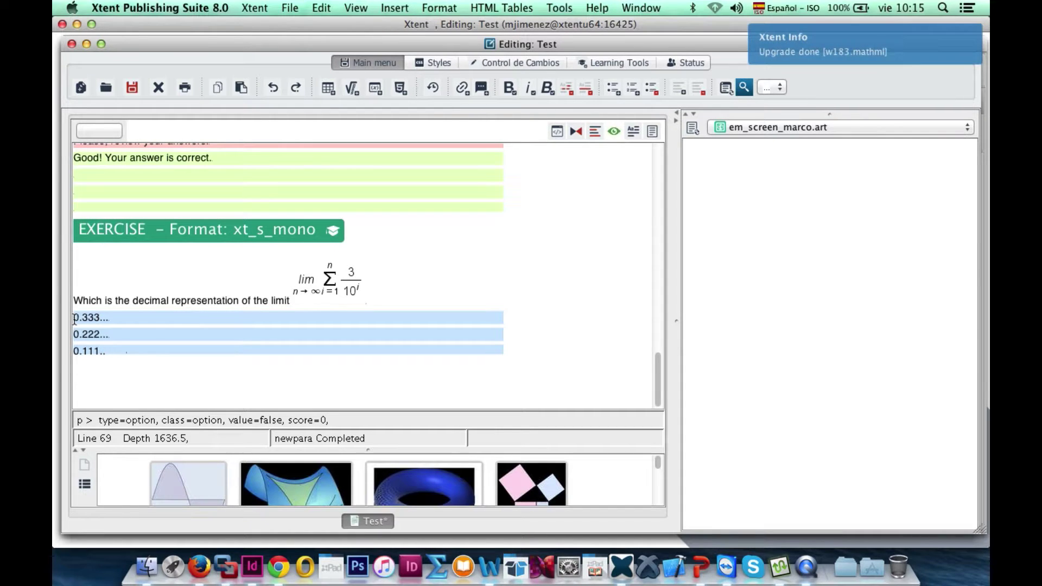
Mark the 0.333... option as the correct answer and save the Test article.
click(95, 317)
click(596, 62)
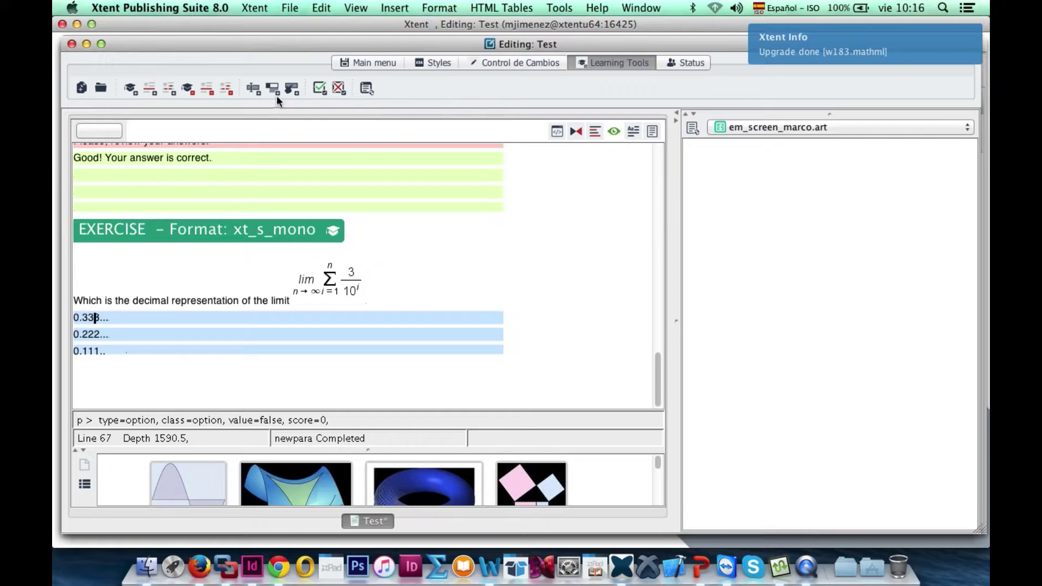
click(320, 89)
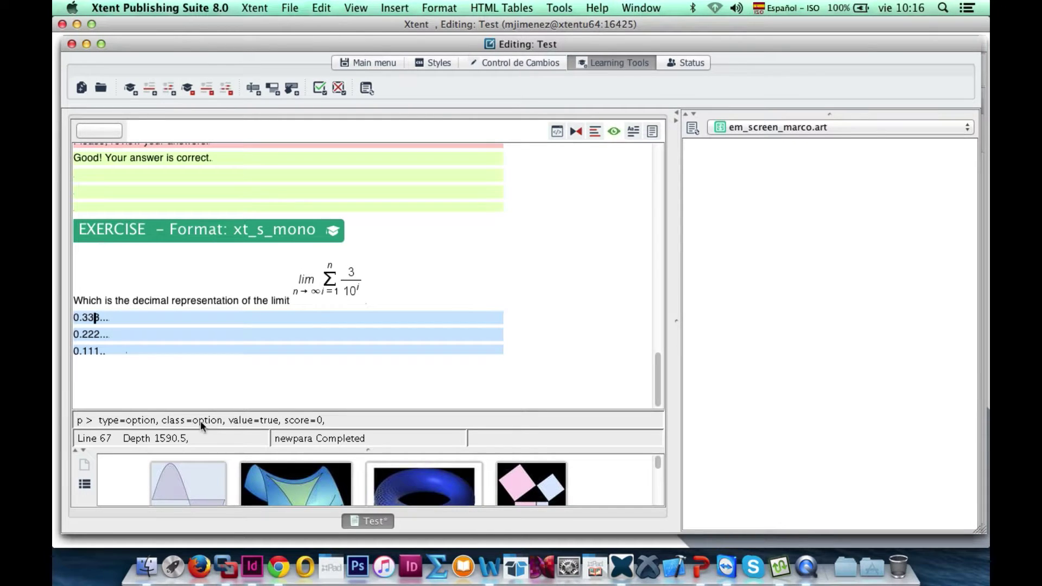
key(Down)
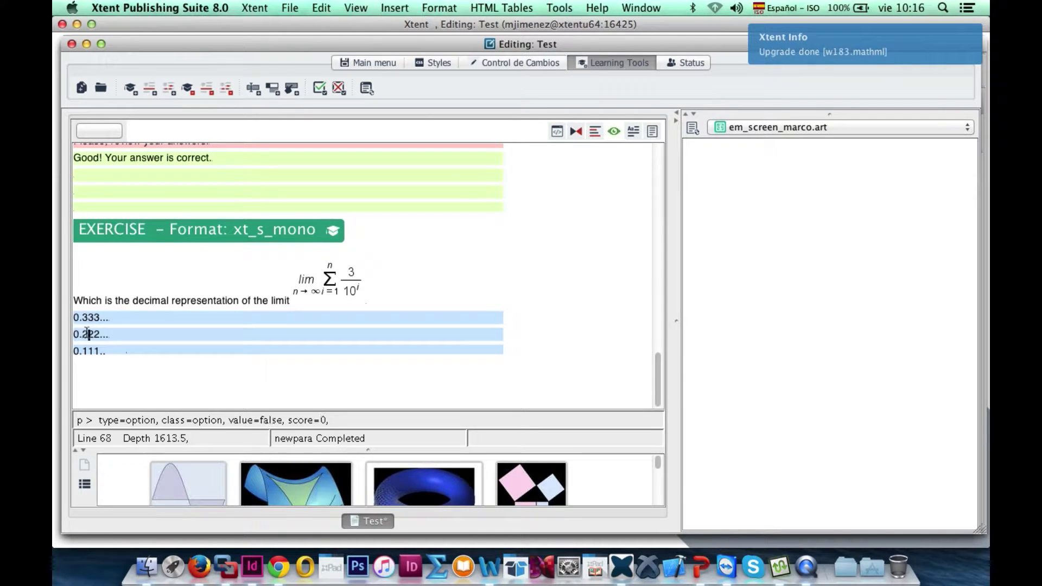
key(Down)
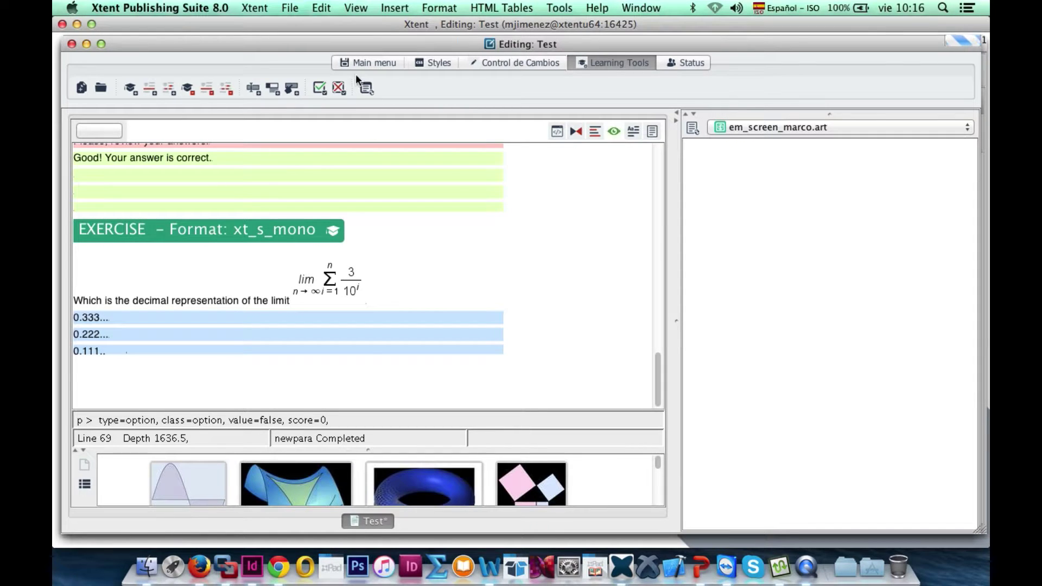
click(361, 64)
key(super+s)
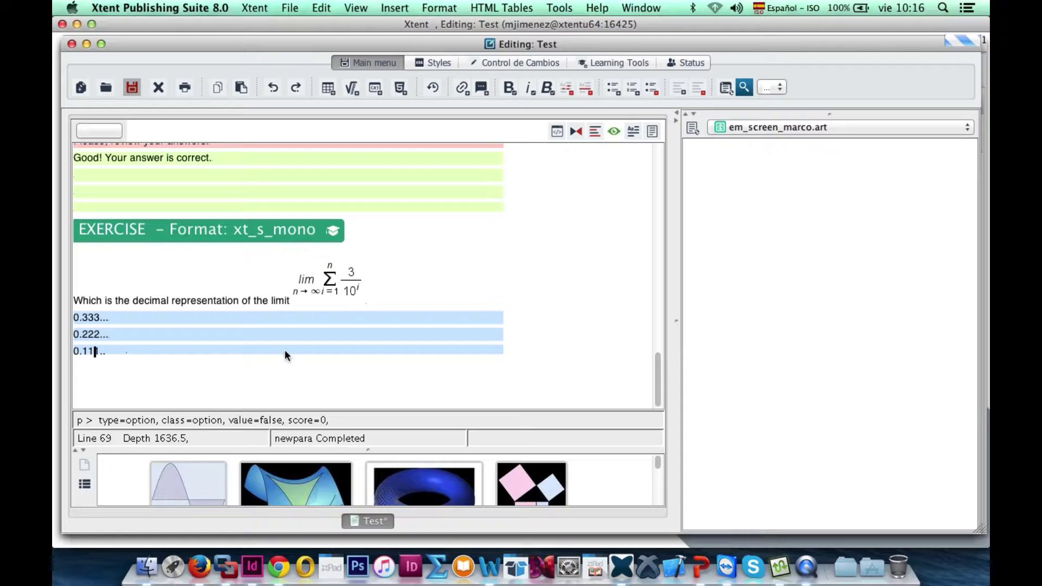
Preview the Test article in the browser, answer the decimal representation question with 0.333..., and check the answer.
click(726, 88)
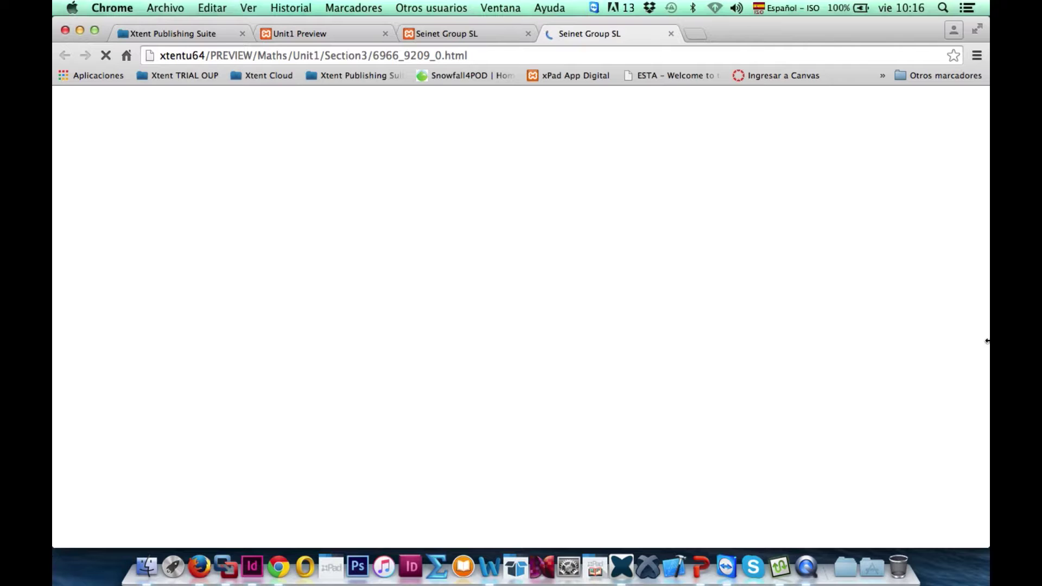
scroll(489, 239, down, 10)
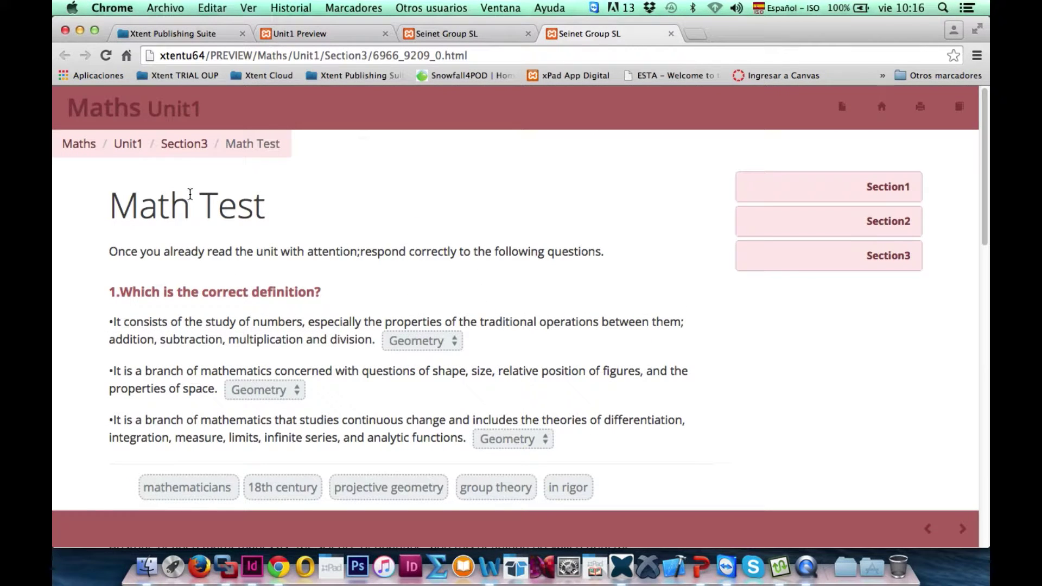
scroll(286, 242, down, 15)
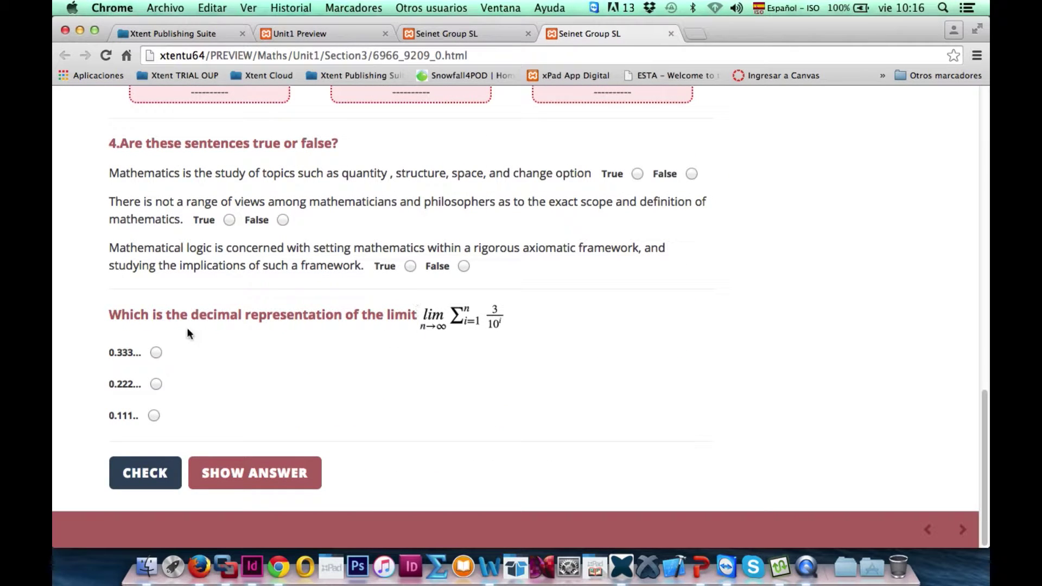
click(157, 353)
click(156, 483)
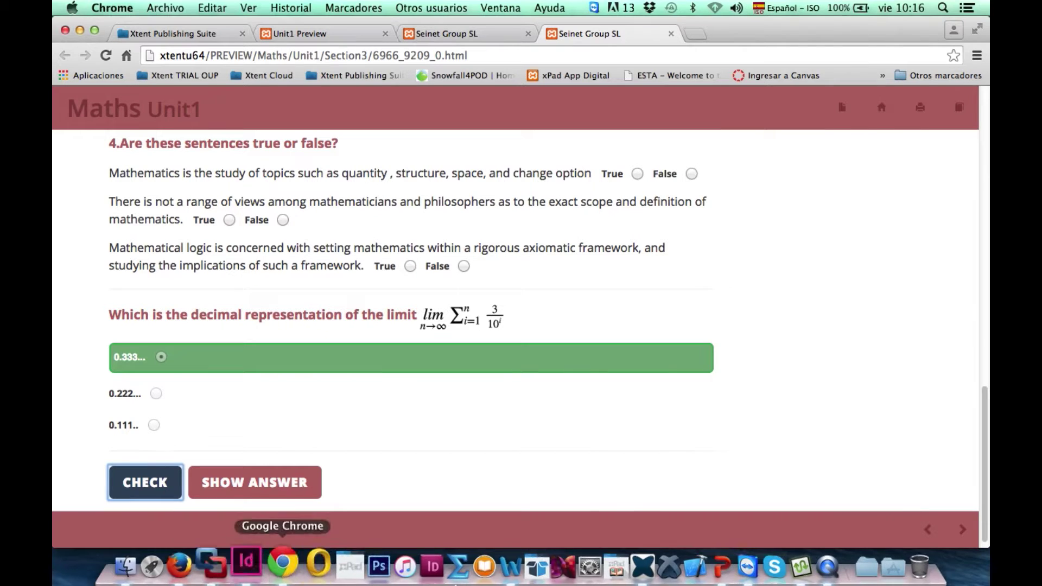
Return to Xtent Publishing Suite, close the Test article, and export the Maths course from First_Course as SCORM 2004.
click(615, 561)
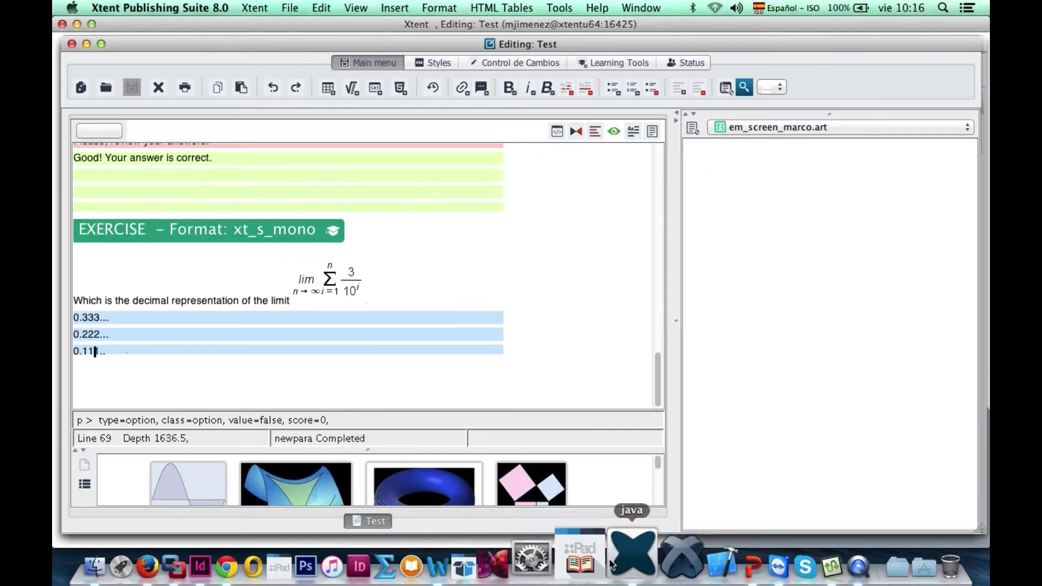
click(71, 44)
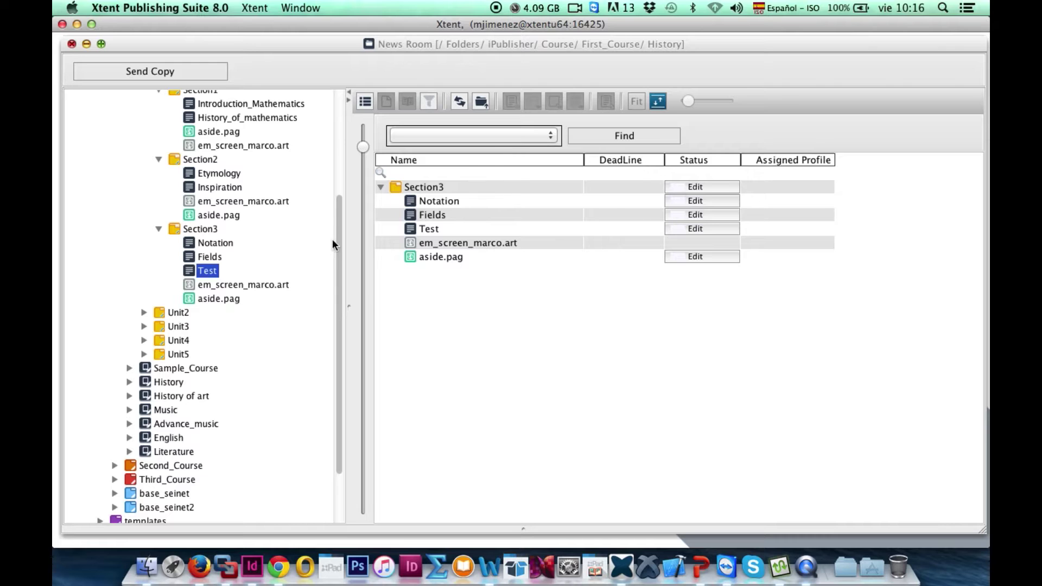
drag(337, 240, 341, 144)
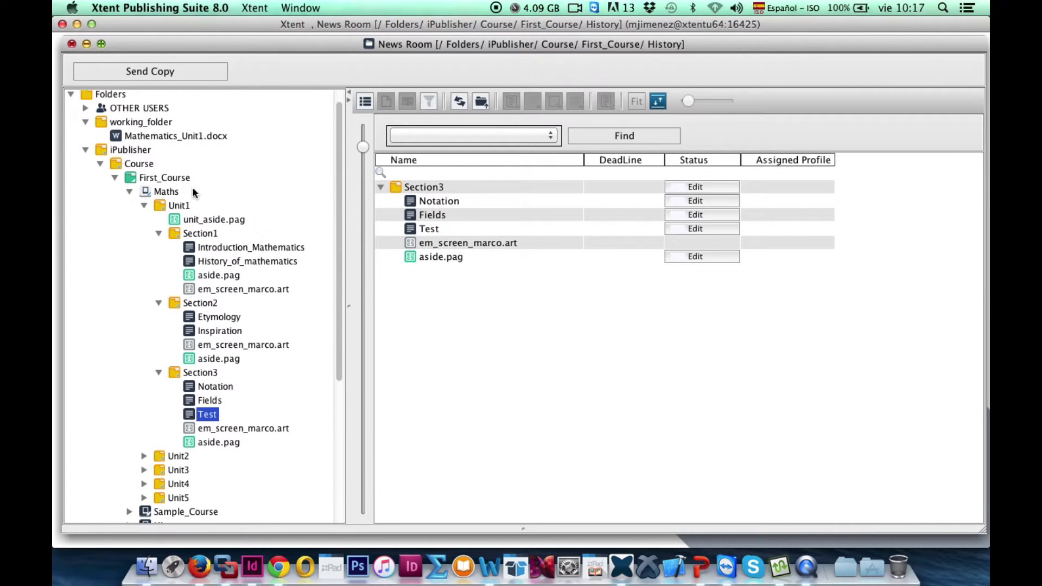
click(157, 193)
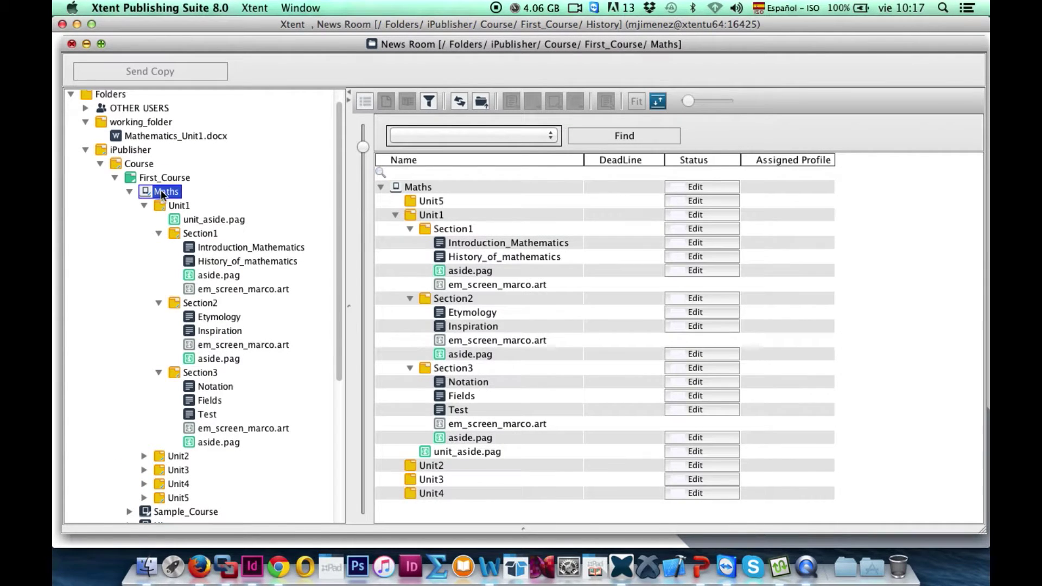
right_click(162, 193)
mouse_move(182, 479)
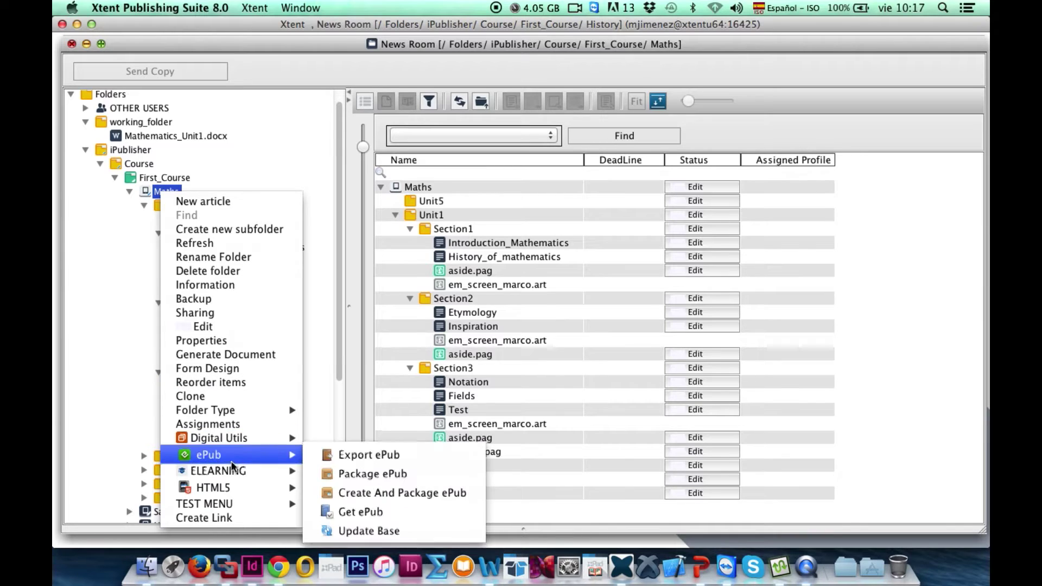
mouse_move(230, 470)
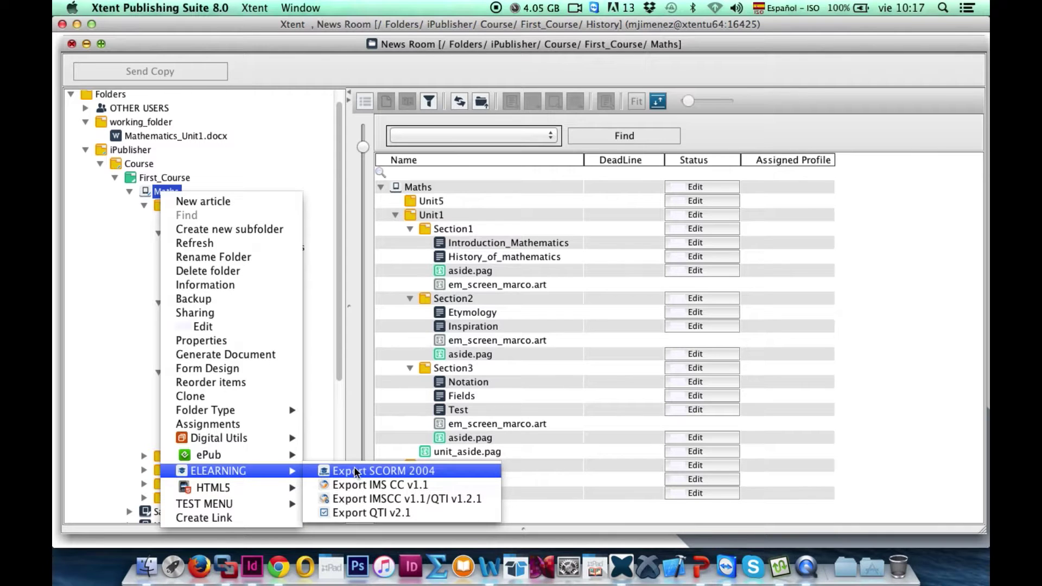
click(375, 470)
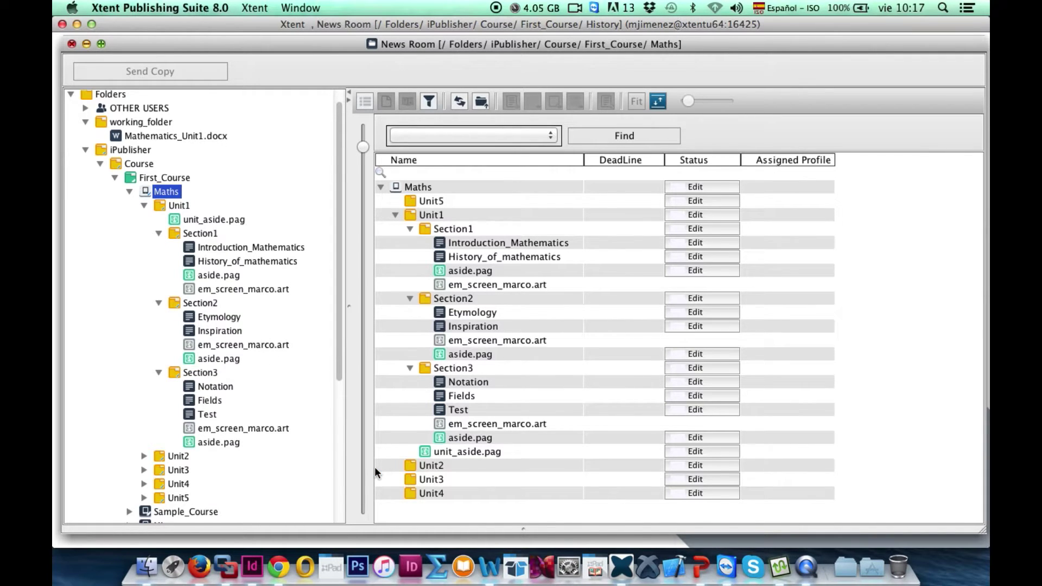